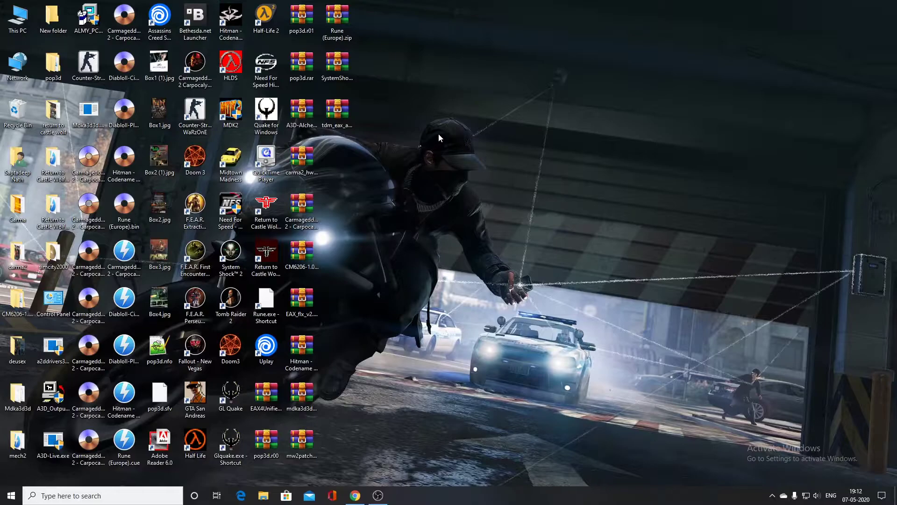
Step: Open BD-ROM Drive (L:) from This PC in a maximized window
{"action": "double_click", "coordinate": [18, 16]}
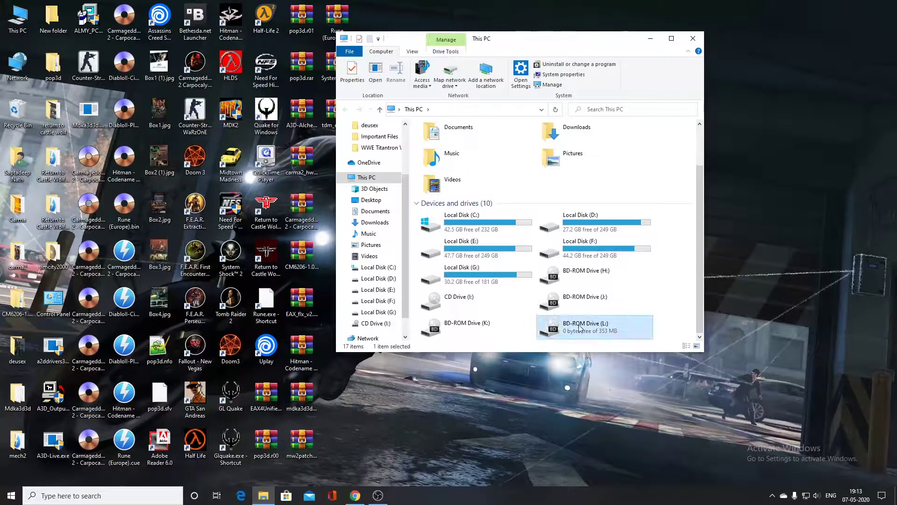
{"action": "right_click", "coordinate": [580, 327]}
{"action": "left_click", "coordinate": [607, 172]}
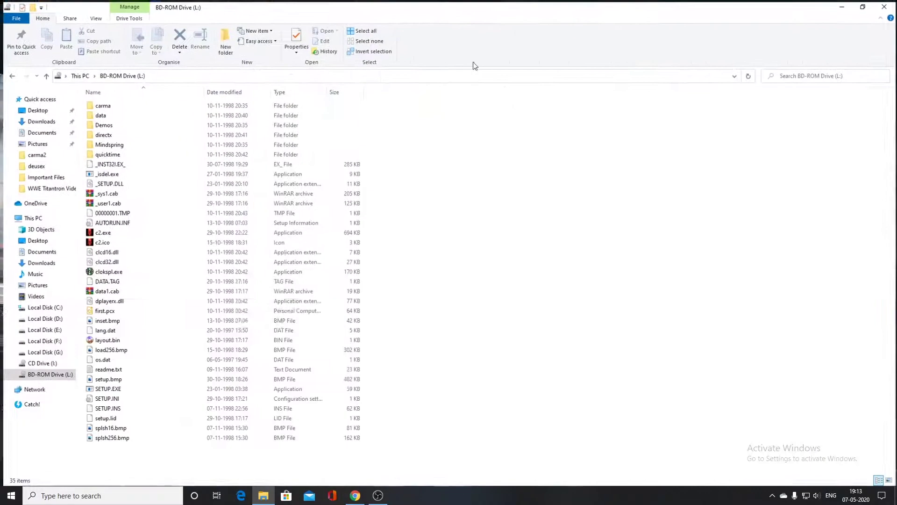
{"action": "double_click", "coordinate": [477, 40]}
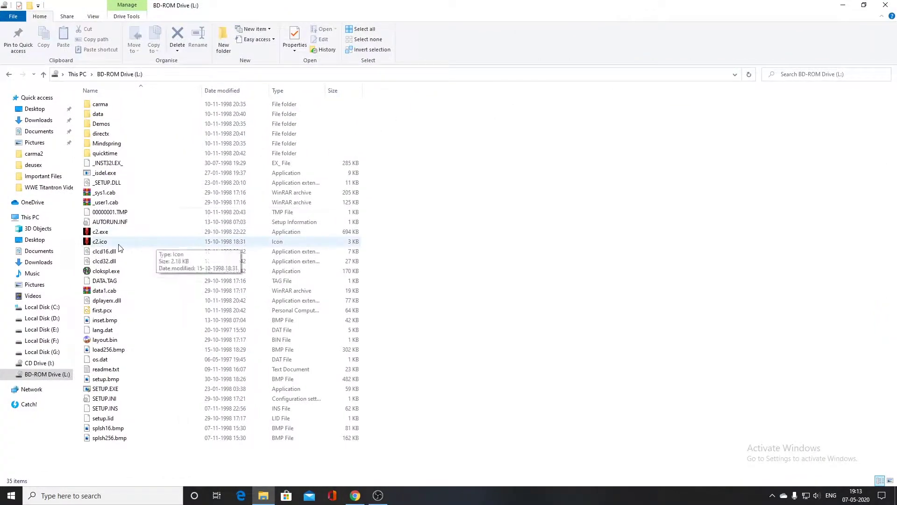
Step: Try running SETUP.EXE from the disc, dismiss the path-not-found error, and select the carma folder
{"action": "double_click", "coordinate": [122, 386]}
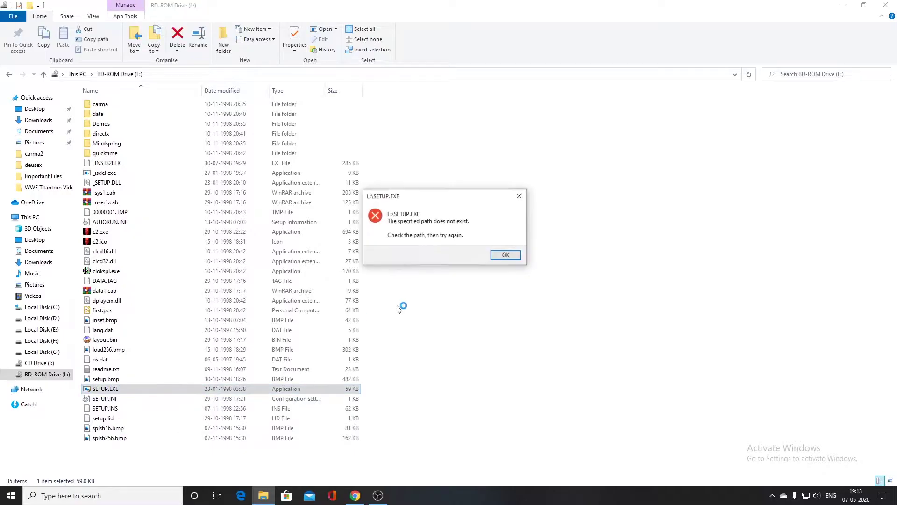
{"action": "left_click", "coordinate": [518, 256]}
{"action": "double_click", "coordinate": [424, 6]}
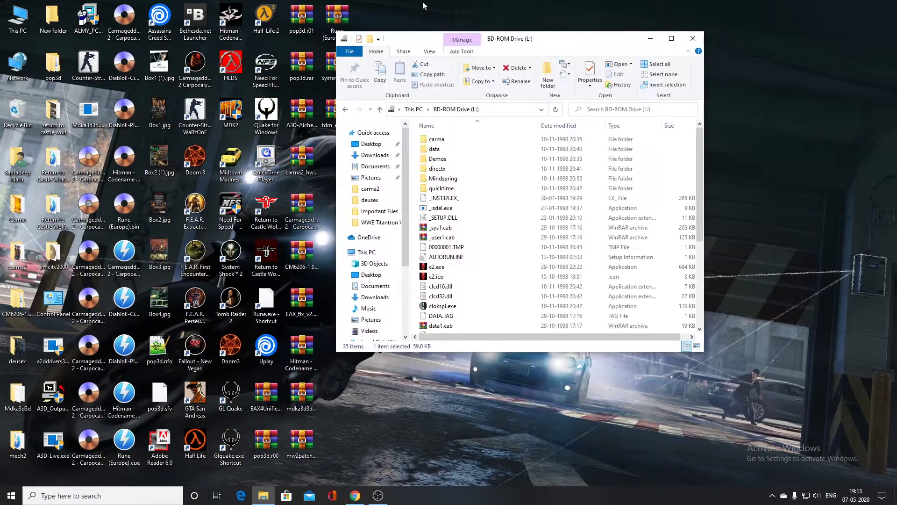
{"action": "double_click", "coordinate": [532, 39]}
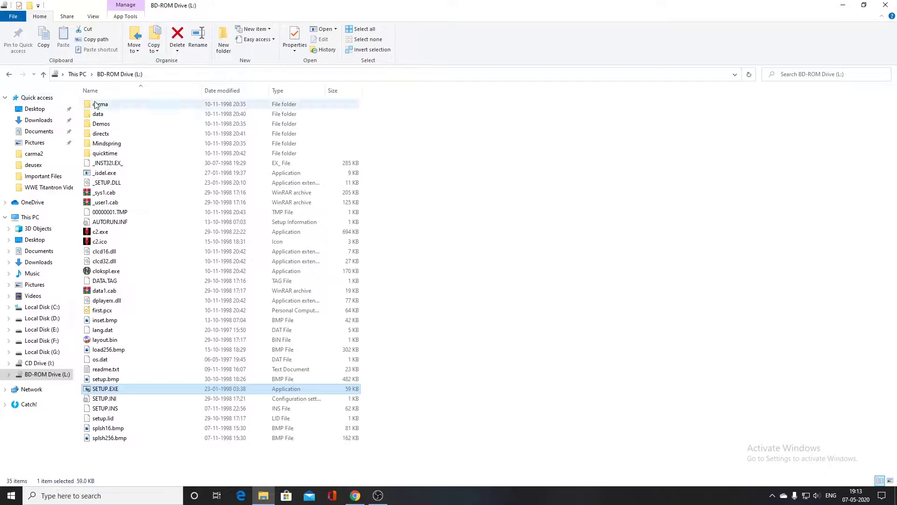
{"action": "left_click", "coordinate": [97, 105]}
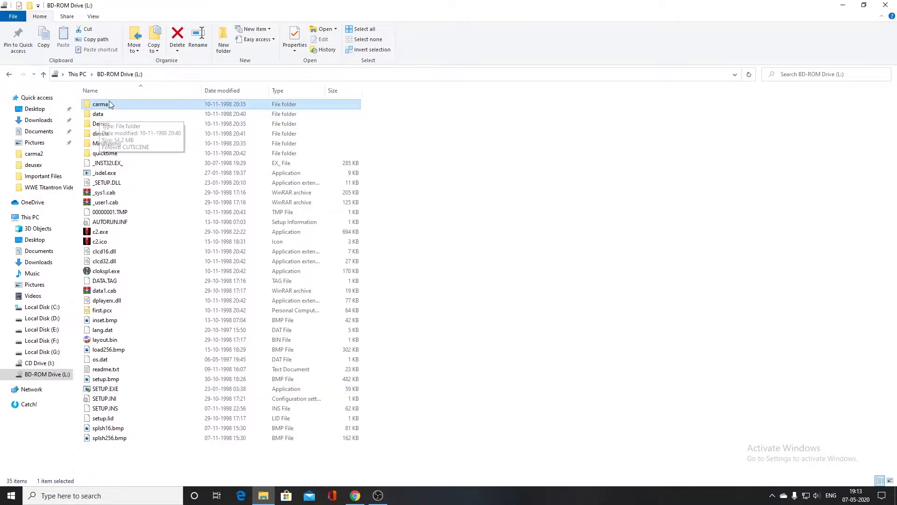
Step: Open Local Disk (G:) in a second window placed to the right
{"action": "double_click", "coordinate": [378, 4]}
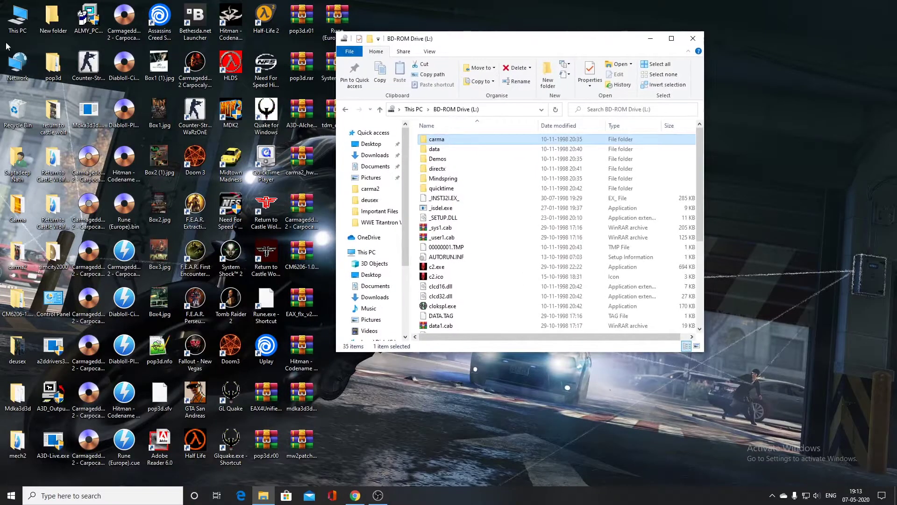
{"action": "double_click", "coordinate": [17, 18]}
{"action": "double_click", "coordinate": [514, 292]}
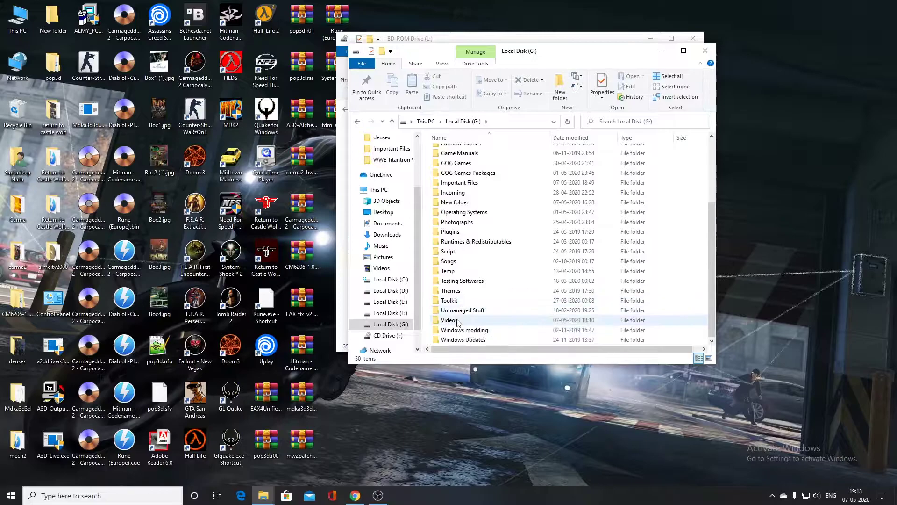
{"action": "left_click_drag", "start_coordinate": [521, 53], "coordinate": [710, 68]}
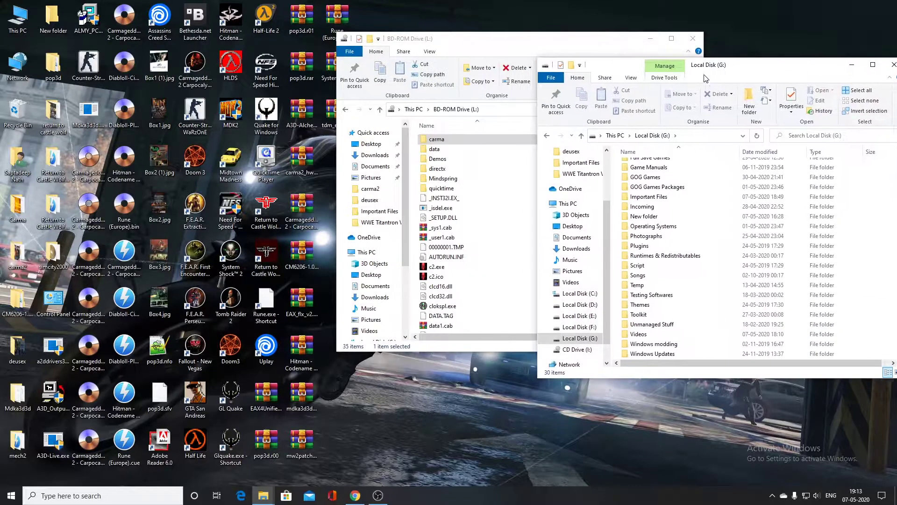
Step: Navigate Toolkit > OTVDM > OTVDM v0.7.0 > otvdm-v0.7.0 > otvdm-master-1056
{"action": "left_click", "coordinate": [658, 314]}
{"action": "double_click", "coordinate": [658, 314]}
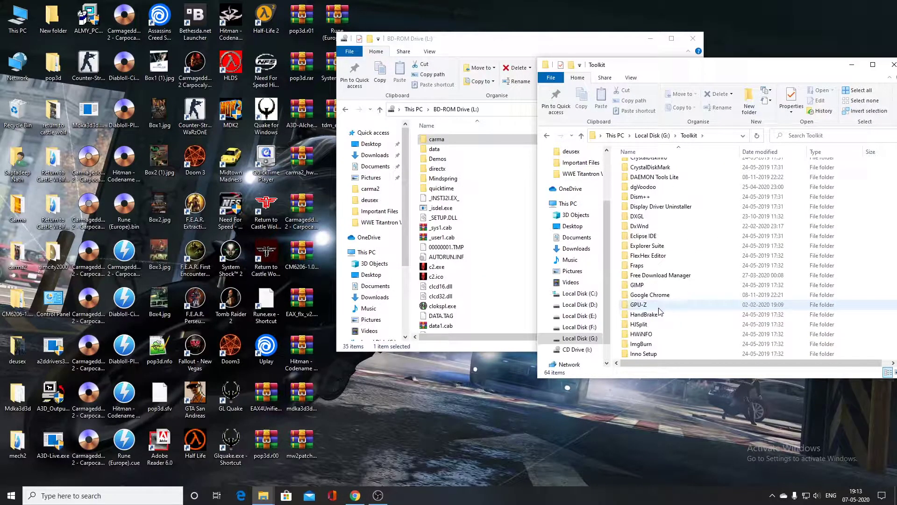
{"action": "scroll", "coordinate": [660, 312], "scroll_direction": "down", "scroll_amount": 10}
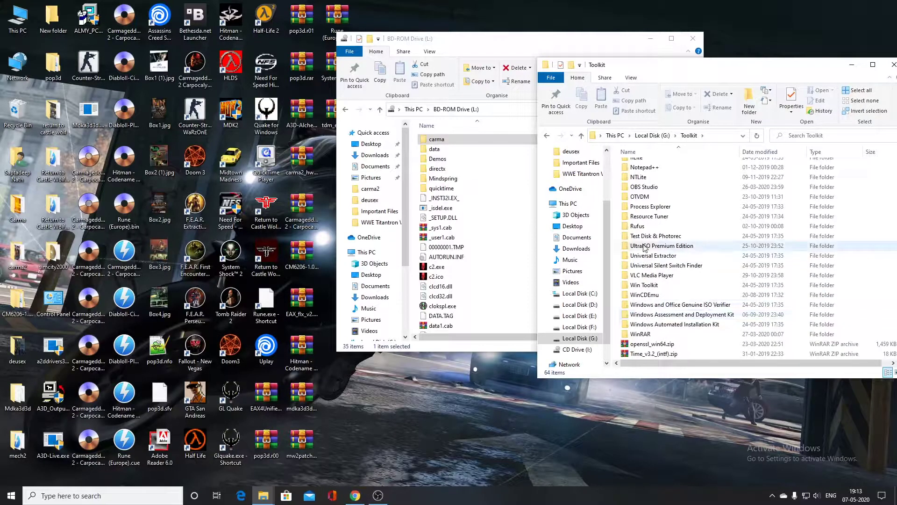
{"action": "double_click", "coordinate": [651, 196]}
{"action": "left_click", "coordinate": [675, 168]}
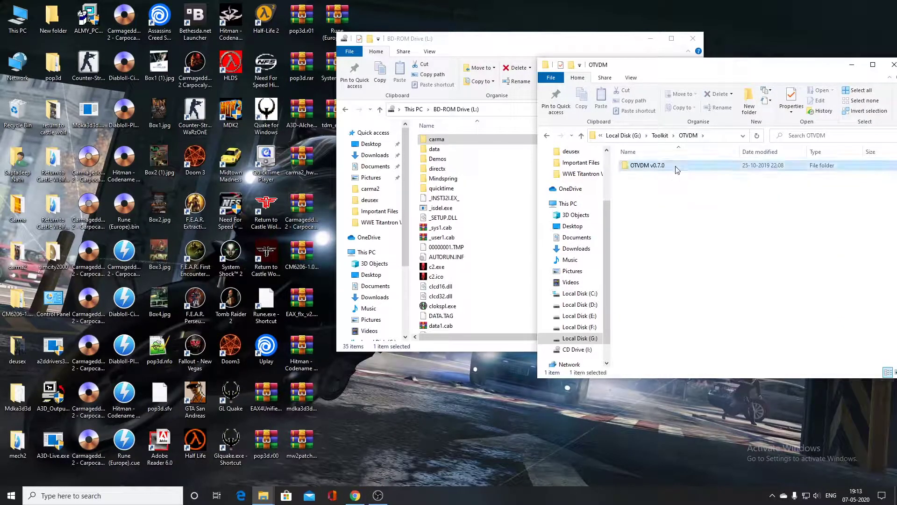
{"action": "double_click", "coordinate": [675, 166]}
{"action": "double_click", "coordinate": [675, 166]}
{"action": "double_click", "coordinate": [675, 166]}
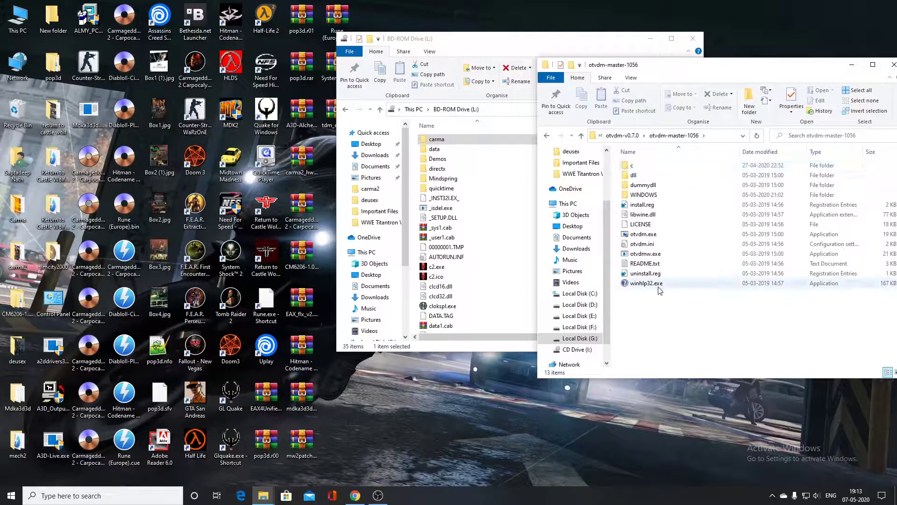
Step: Launch otvdmw.exe, look through Local Disk (G:) and CD Drive (I:), and cancel the insert-disc prompt
{"action": "double_click", "coordinate": [654, 255]}
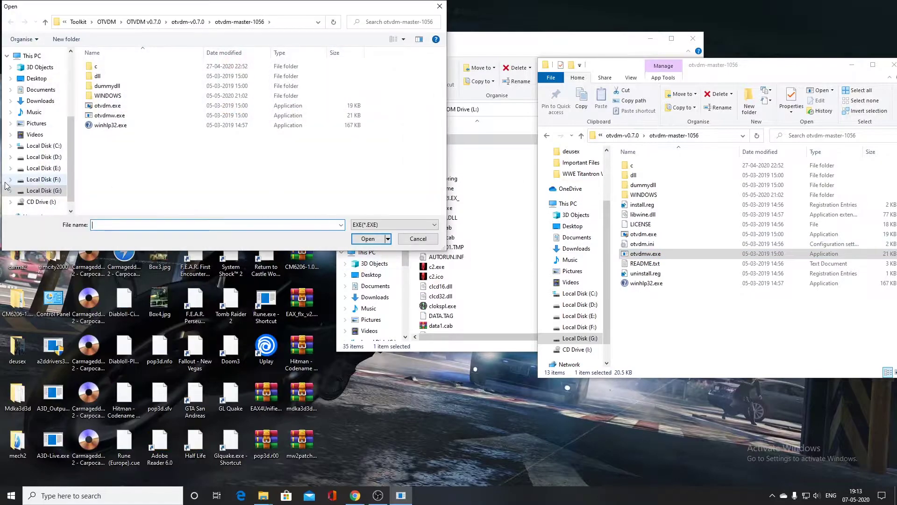
{"action": "left_click", "coordinate": [34, 191]}
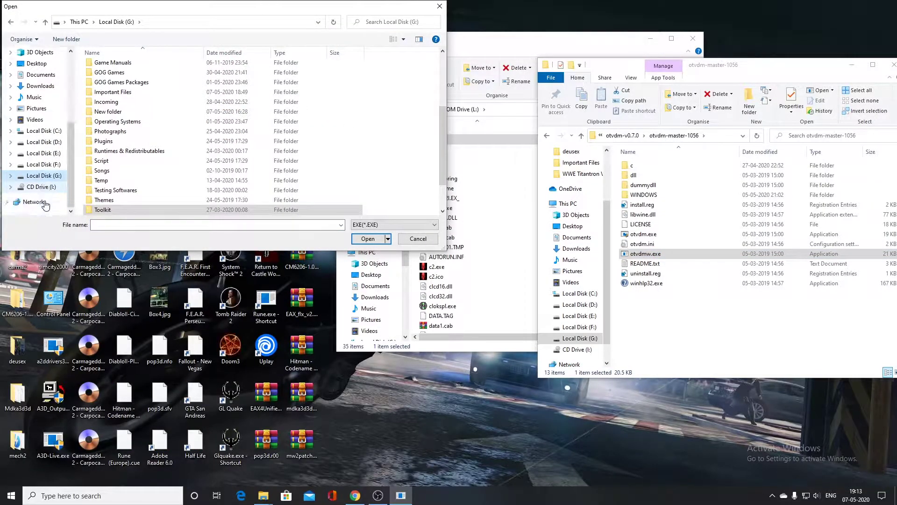
{"action": "left_click", "coordinate": [41, 187]}
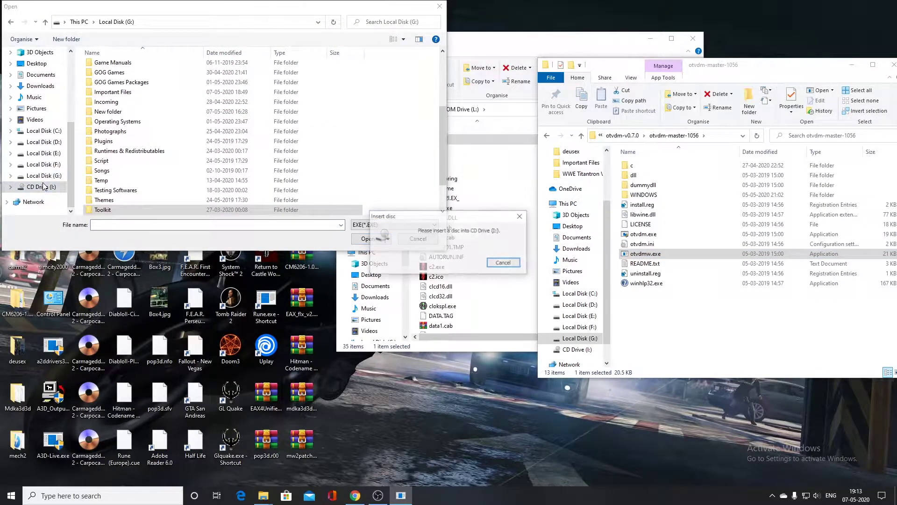
{"action": "left_click", "coordinate": [505, 262]}
Step: Point the OTVDM file picker to L:\ and run SETUP.EXE from it
{"action": "left_click", "coordinate": [476, 91]}
{"action": "left_click", "coordinate": [501, 112]}
{"action": "key", "text": "ctrl+c"}
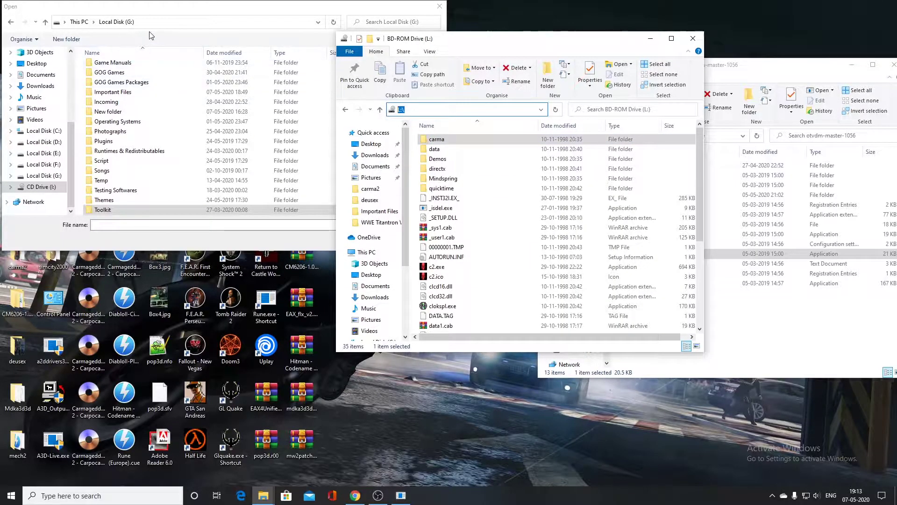
{"action": "left_click", "coordinate": [190, 21]}
{"action": "key", "text": "ctrl+v"}
{"action": "key", "text": "Return"}
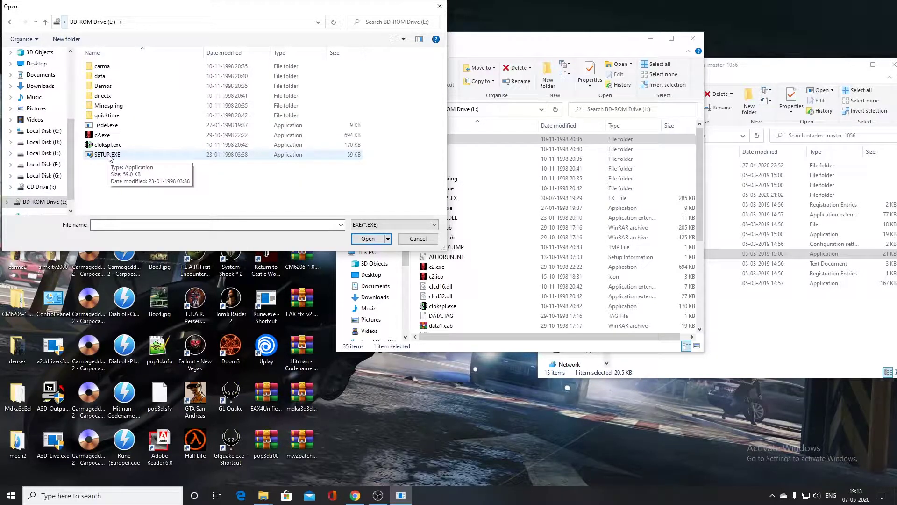
{"action": "double_click", "coordinate": [107, 154]}
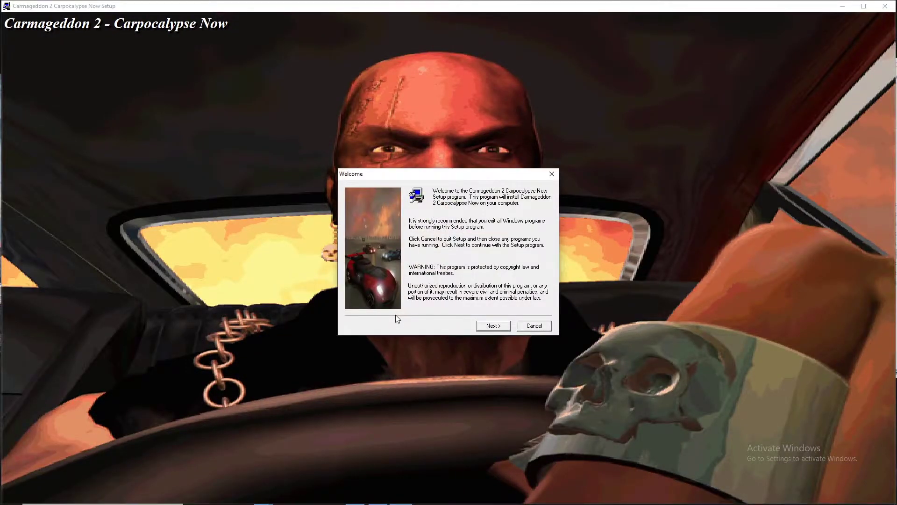
Step: Install to D:\Program Files (x86)\Interplay\Carmageddon 2 Carpocalypse Now, creating that folder
{"action": "left_click", "coordinate": [506, 322]}
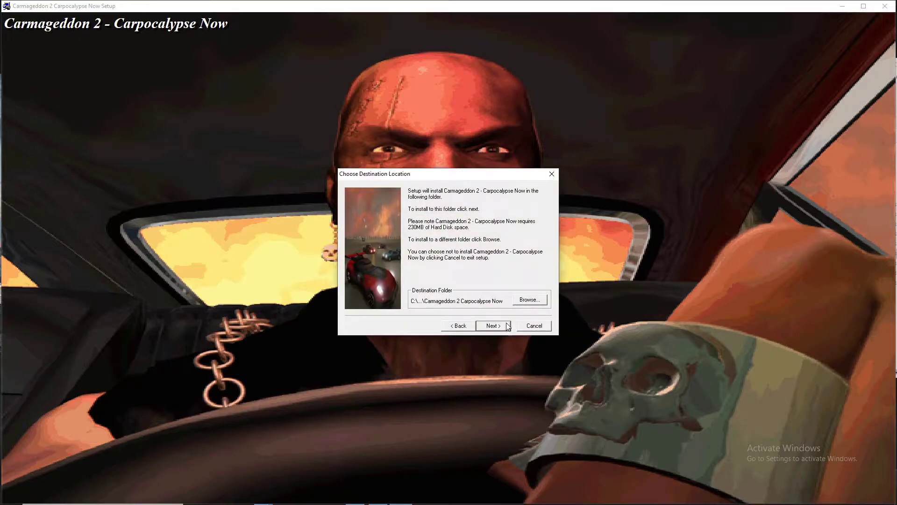
{"action": "left_click", "coordinate": [529, 302]}
{"action": "left_click", "coordinate": [431, 223]}
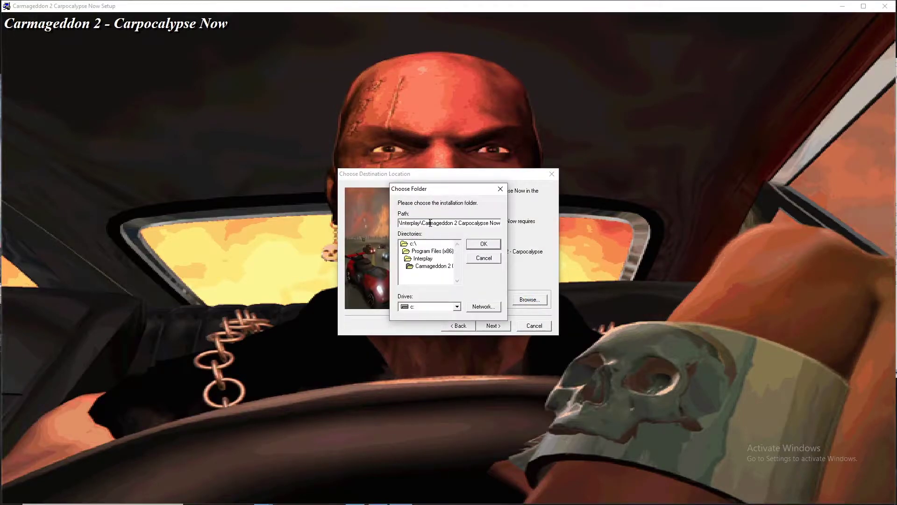
{"action": "key", "text": "Left"}
{"action": "key", "text": "Left"}
{"action": "key", "text": "Left"}
{"action": "key", "text": "Left"}
{"action": "key", "text": "Left"}
{"action": "key", "text": "Left"}
{"action": "key", "text": "Left"}
{"action": "key", "text": "Left"}
{"action": "key", "text": "Left"}
{"action": "key", "text": "Left"}
{"action": "key", "text": "Left"}
{"action": "key", "text": "Left"}
{"action": "key", "text": "Left"}
{"action": "key", "text": "Left"}
{"action": "key", "text": "Left"}
{"action": "key", "text": "Left"}
{"action": "key", "text": "Left"}
{"action": "key", "text": "Left"}
{"action": "key", "text": "Left"}
{"action": "key", "text": "Left"}
{"action": "key", "text": "BackSpace"}
{"action": "type", "text": "D"}
{"action": "left_click", "coordinate": [484, 244]}
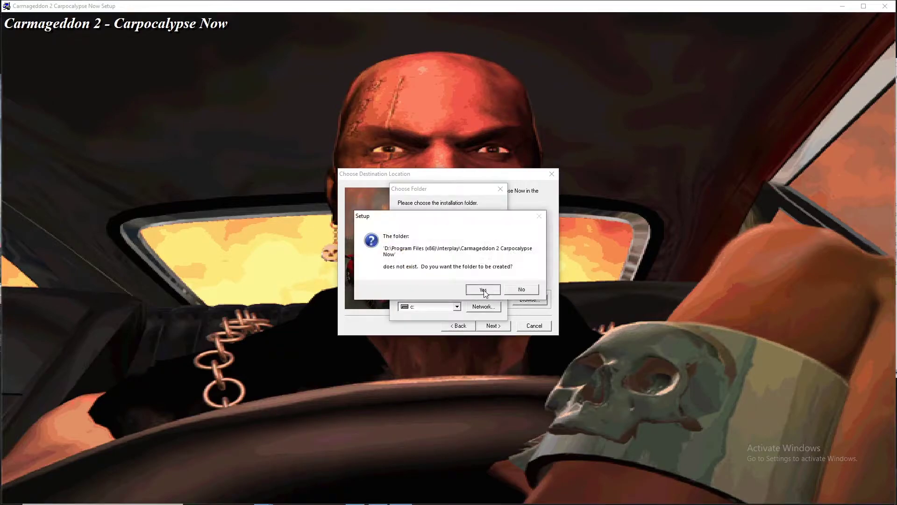
{"action": "left_click", "coordinate": [482, 289]}
{"action": "left_click", "coordinate": [493, 324]}
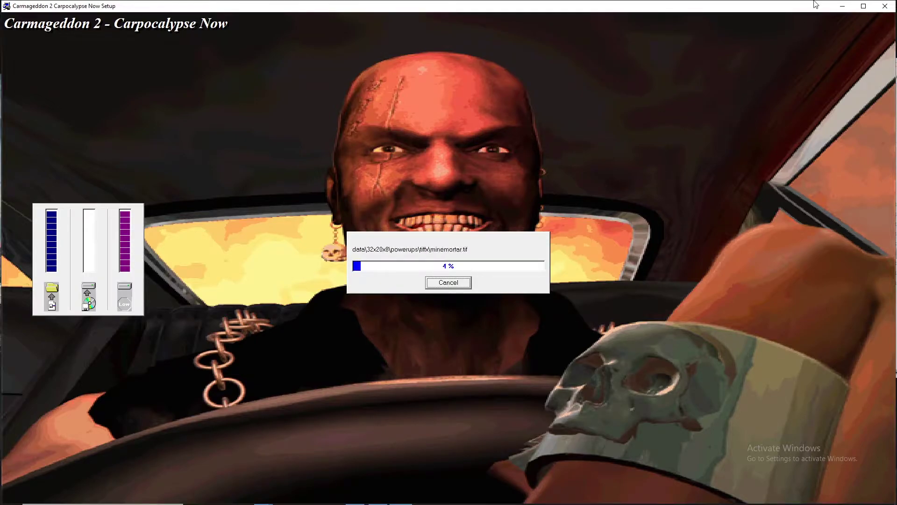
Step: Minimize the installer and open the desktop's carma2 folder maximized
{"action": "left_click", "coordinate": [842, 6]}
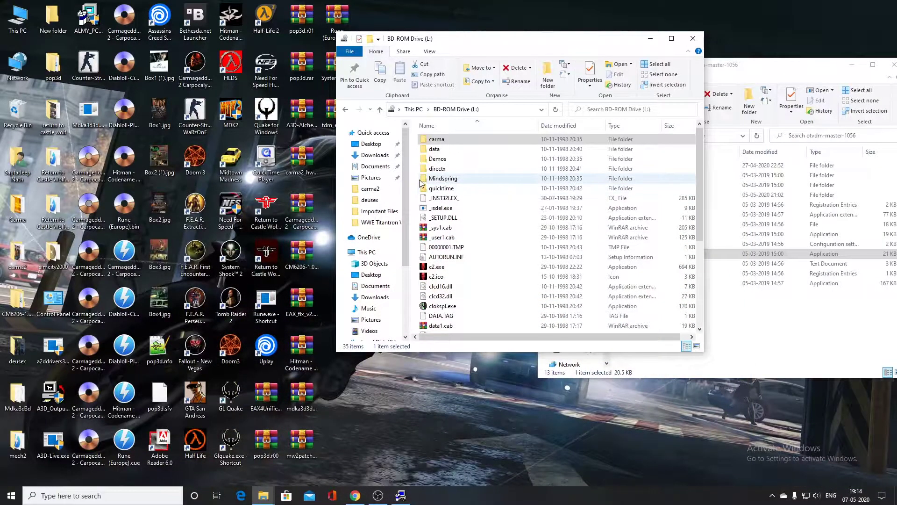
{"action": "left_click", "coordinate": [8, 255]}
{"action": "double_click", "coordinate": [17, 252]}
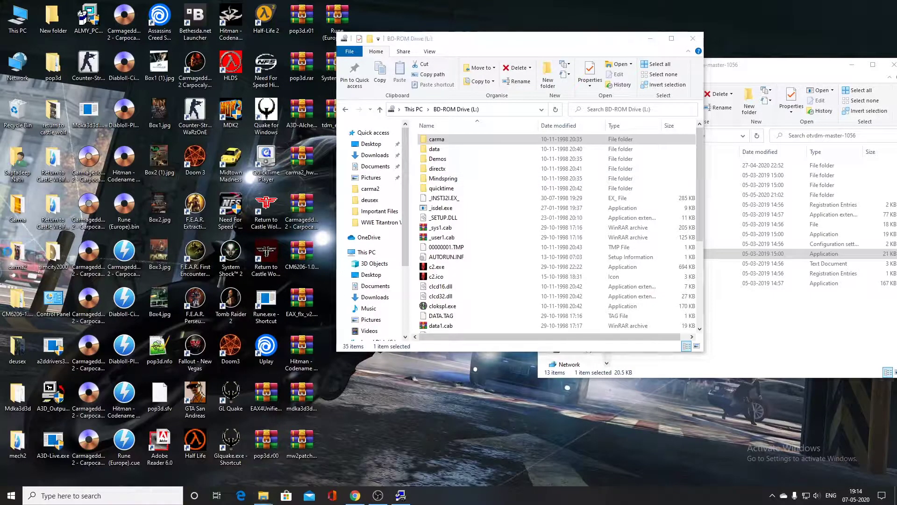
{"action": "double_click", "coordinate": [207, 10]}
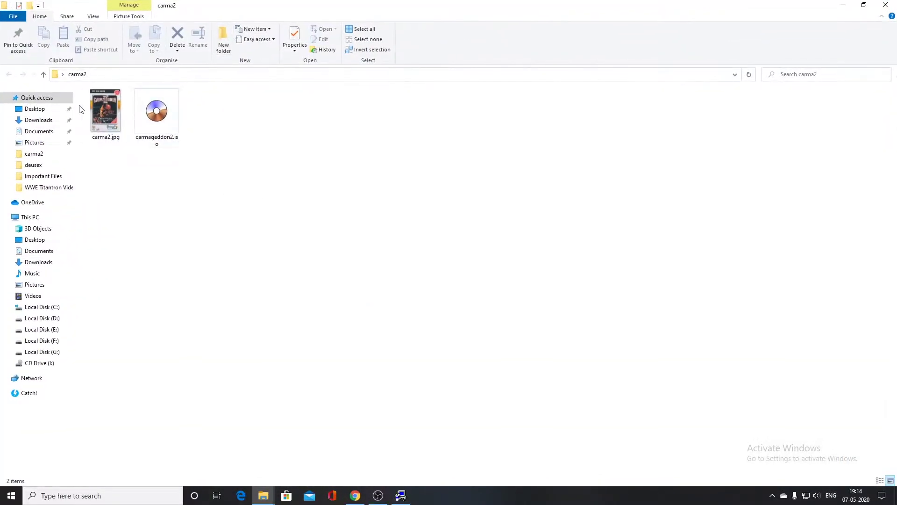
Step: View the carma2.jpg box art in Photos, zooming in and out, then close it
{"action": "double_click", "coordinate": [84, 111]}
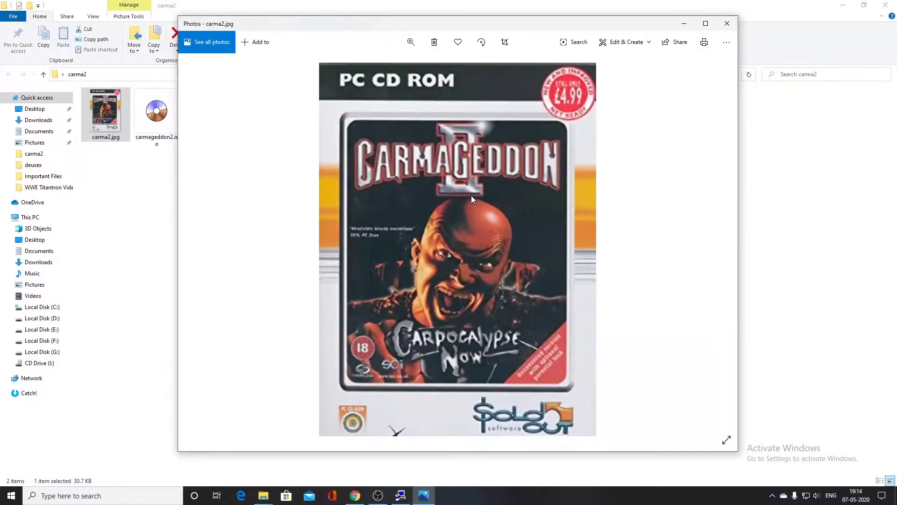
{"action": "scroll", "coordinate": [475, 268], "scroll_direction": "up", "scroll_amount": 3}
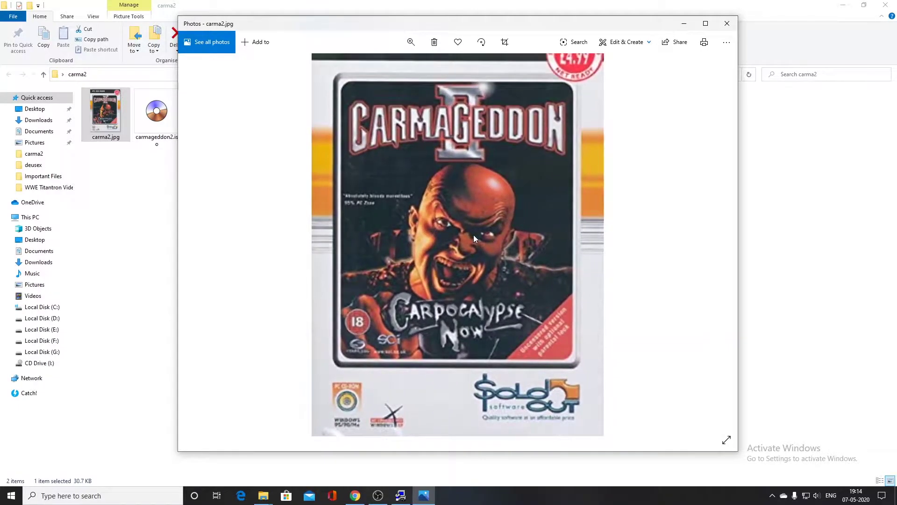
{"action": "scroll", "coordinate": [474, 241], "scroll_direction": "down", "scroll_amount": 2}
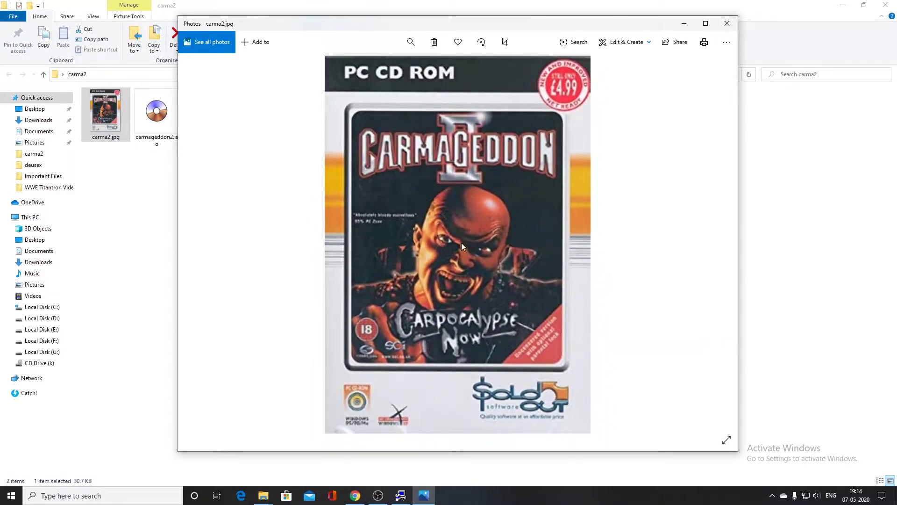
{"action": "left_click", "coordinate": [727, 23]}
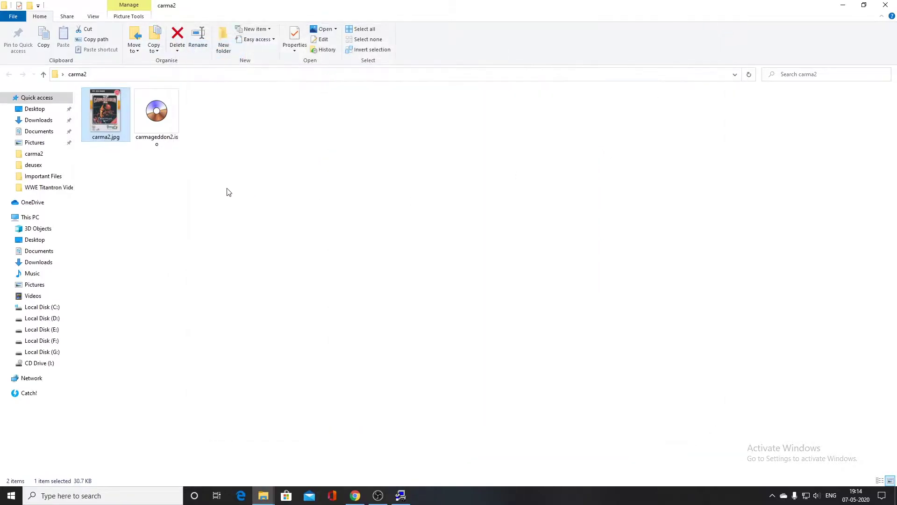
Step: Mount carmageddon2.iso as DVD Drive (M:) using Open with > Windows Explorer
{"action": "left_click", "coordinate": [140, 143]}
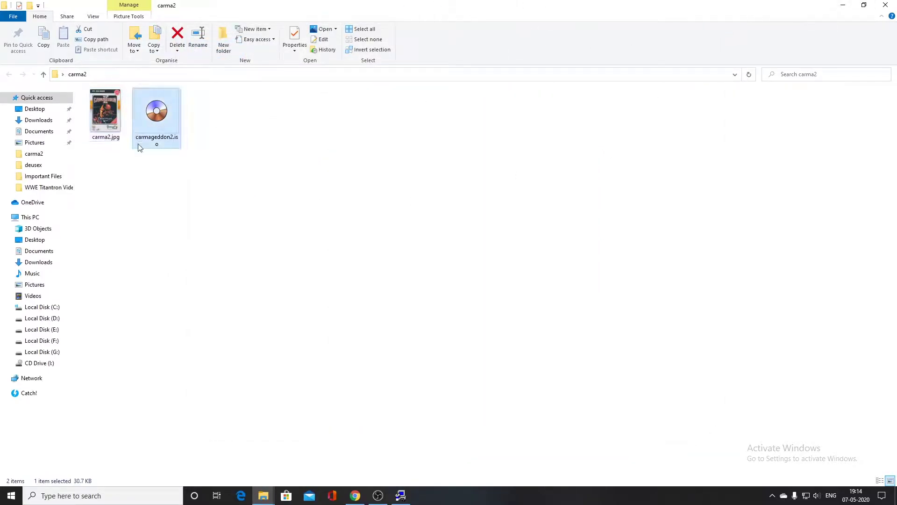
{"action": "right_click", "coordinate": [136, 135]}
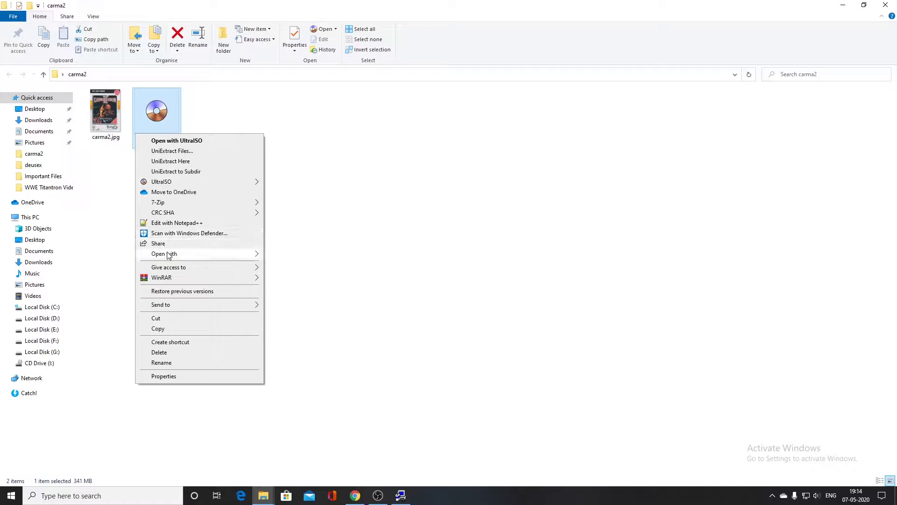
{"action": "mouse_move", "coordinate": [173, 253]}
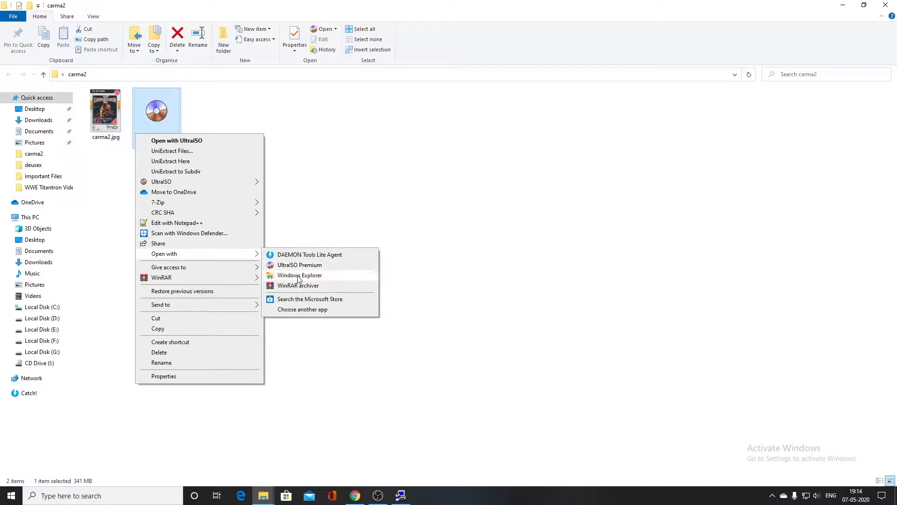
{"action": "left_click", "coordinate": [299, 275]}
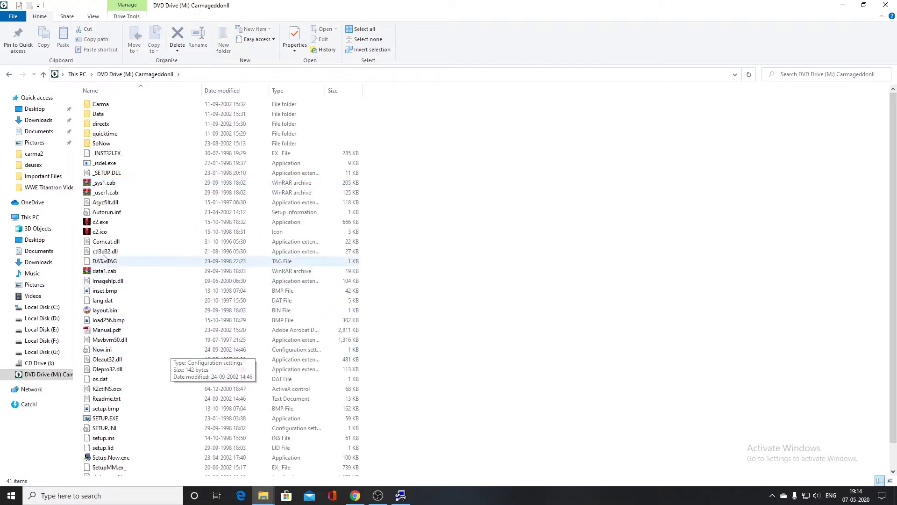
Step: Run and exit c2.exe, dismiss the insert-disc prompt, and start setup from the mounted disc
{"action": "double_click", "coordinate": [114, 221]}
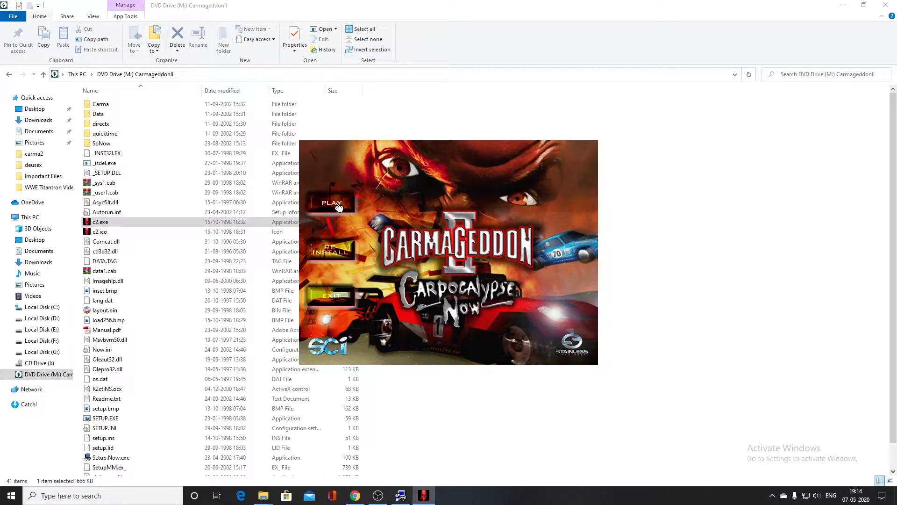
{"action": "left_click", "coordinate": [346, 303]}
{"action": "left_click", "coordinate": [39, 364]}
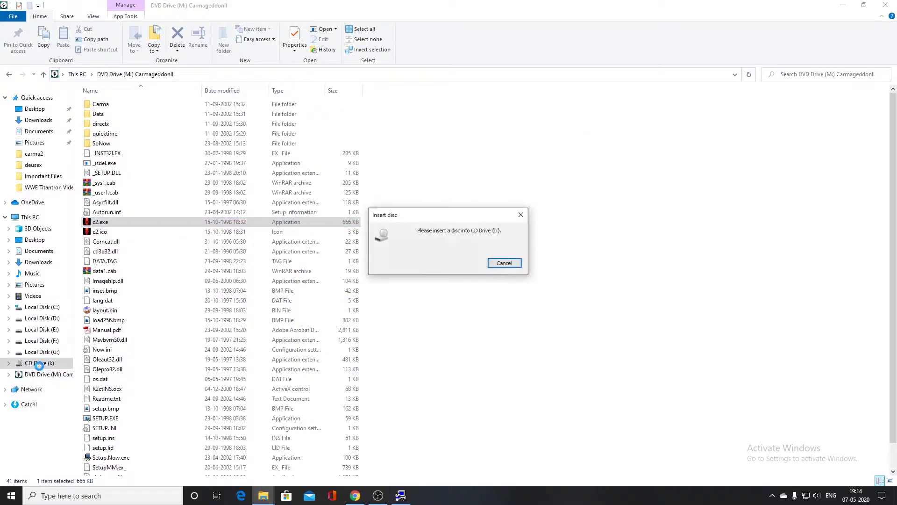
{"action": "left_click", "coordinate": [513, 264]}
{"action": "left_click", "coordinate": [67, 77]}
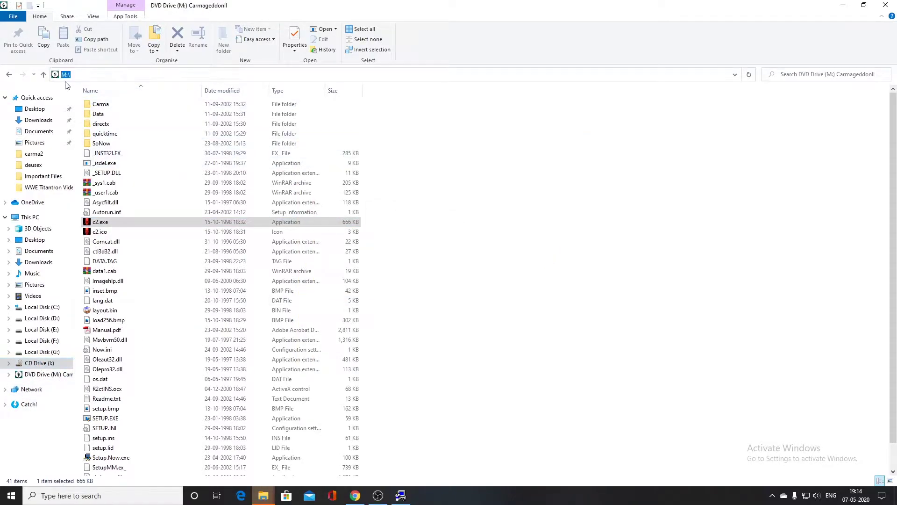
{"action": "key", "text": "Return"}
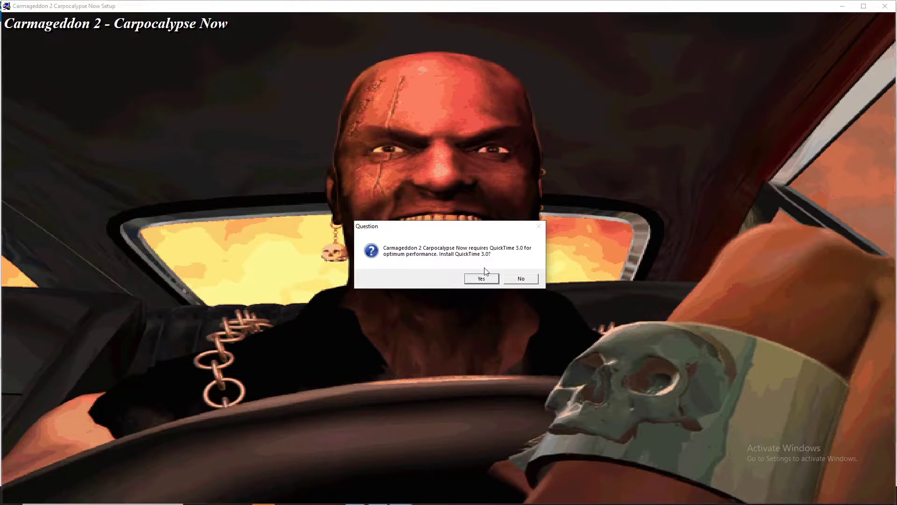
Step: Decline installing QuickTime 3.0 when setup asks
{"action": "left_click", "coordinate": [519, 277]}
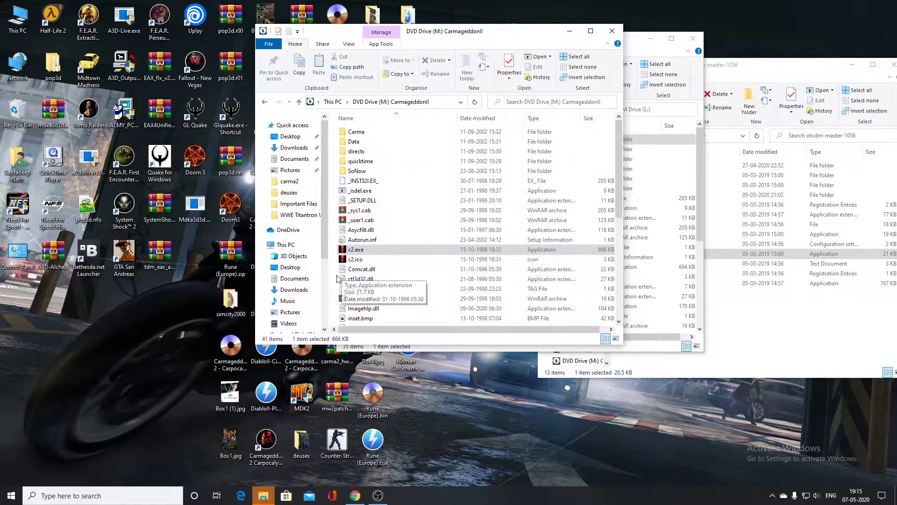
Step: Run and exit c2.exe from M:, then switch the window to BD-ROM Drive (L:)
{"action": "double_click", "coordinate": [360, 249]}
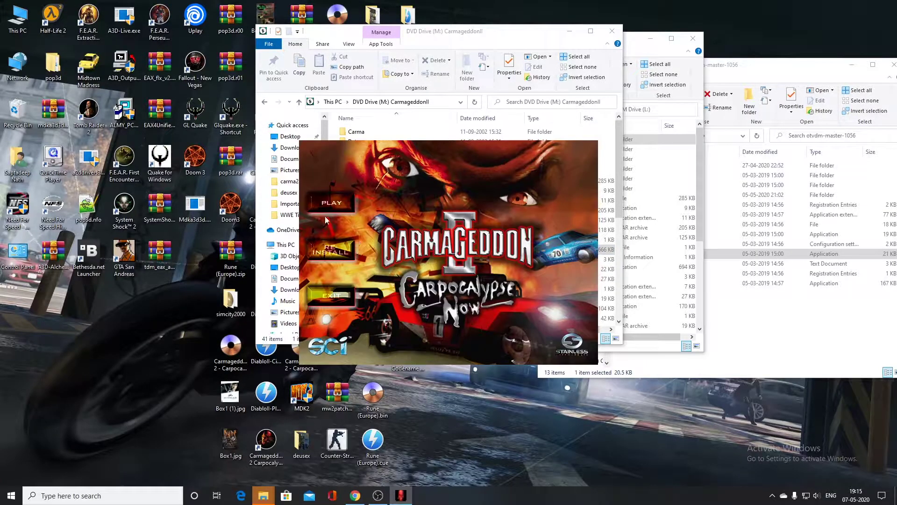
{"action": "left_click", "coordinate": [339, 302]}
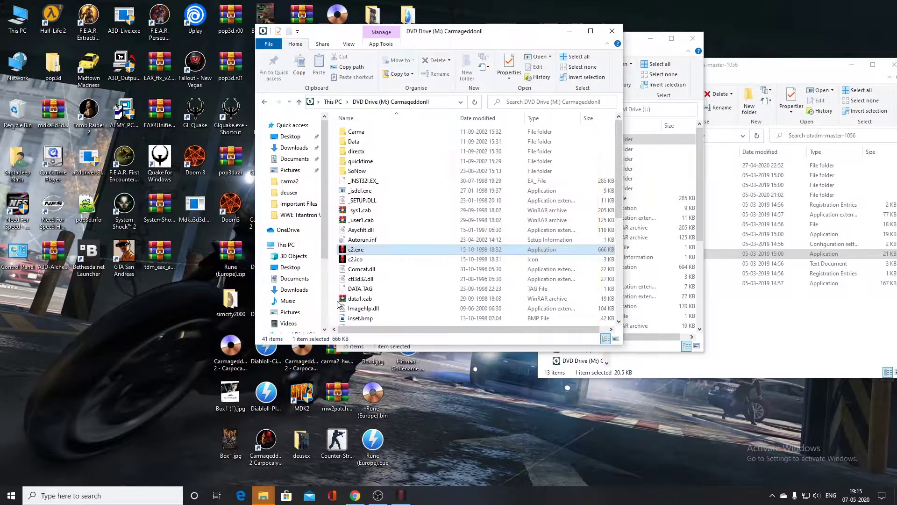
{"action": "left_click", "coordinate": [444, 101]}
{"action": "type", "text": "L"}
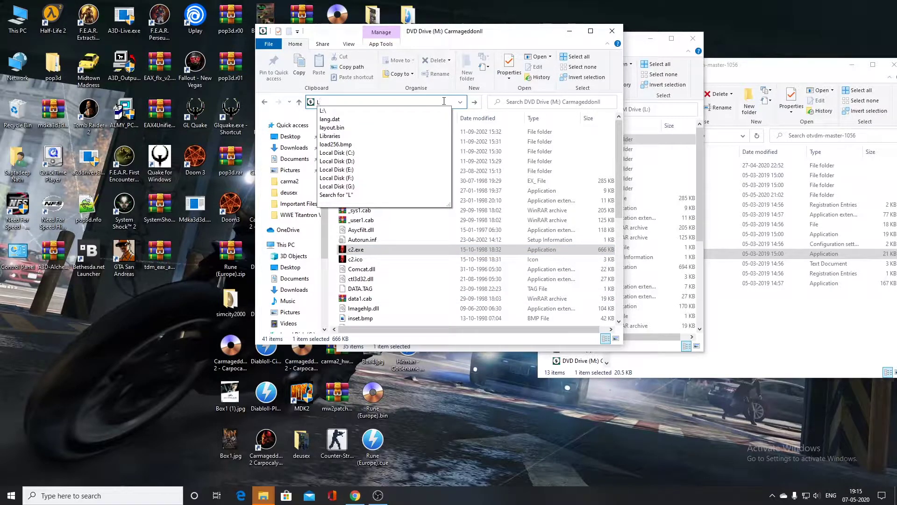
{"action": "left_click", "coordinate": [401, 111]}
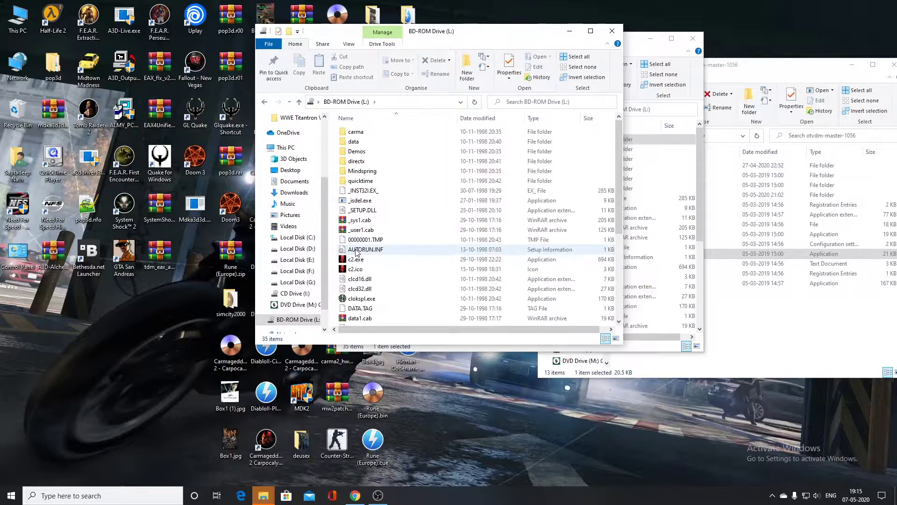
Step: Run and exit c2.exe from the L: disc, then move the Explorer window left
{"action": "double_click", "coordinate": [356, 259]}
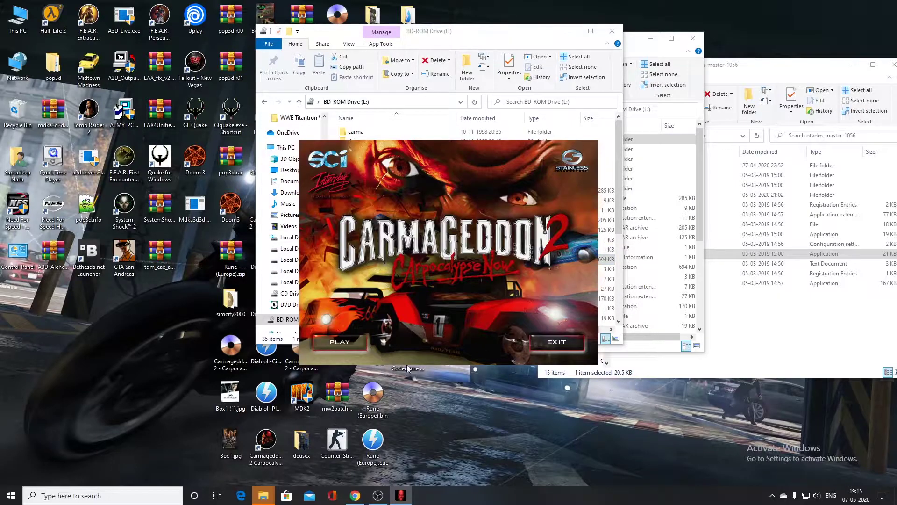
{"action": "left_click", "coordinate": [549, 343]}
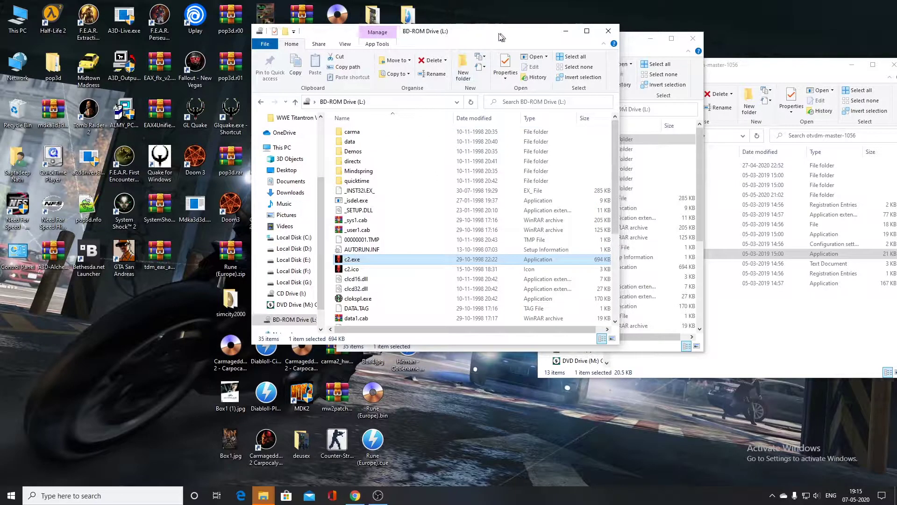
{"action": "left_click_drag", "start_coordinate": [506, 37], "coordinate": [583, 68]}
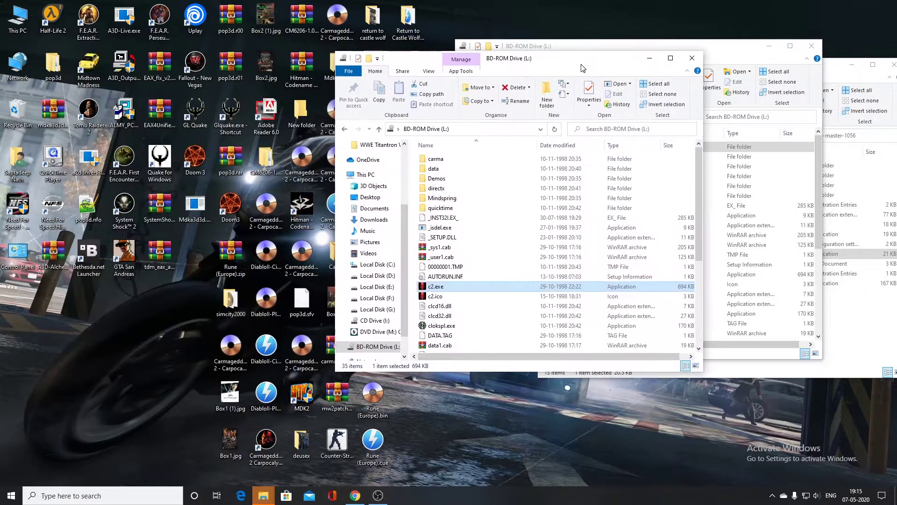
Step: Start Carmageddon 2 from the Start menu, choosing Register Later and then Forfeit
{"action": "left_click", "coordinate": [11, 495]}
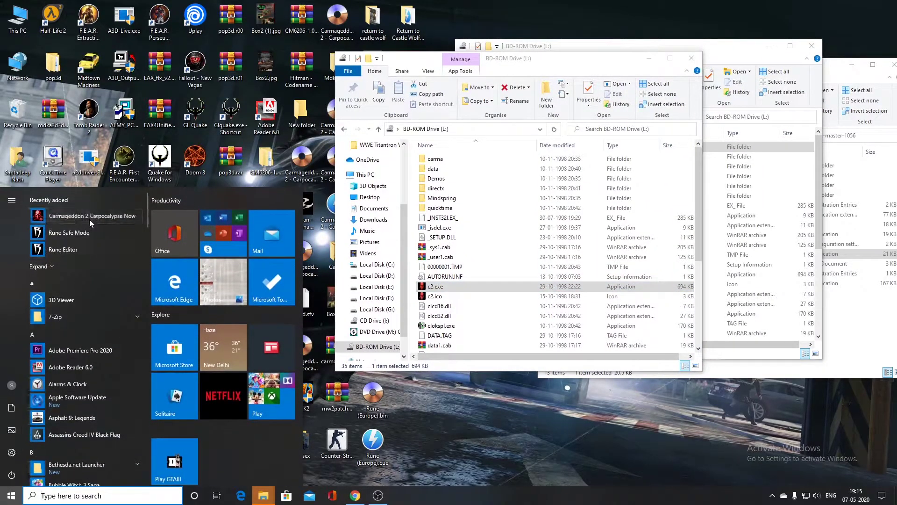
{"action": "right_click", "coordinate": [80, 217]}
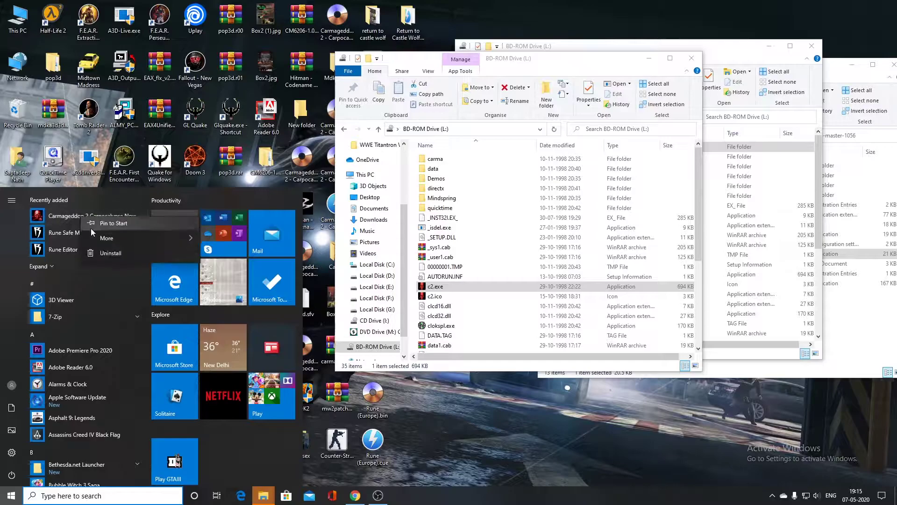
{"action": "mouse_move", "coordinate": [104, 243]}
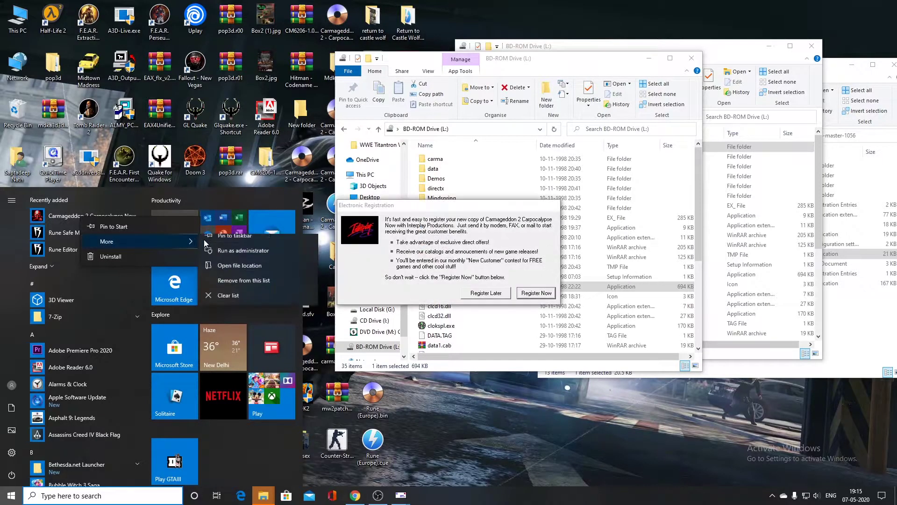
{"action": "left_click", "coordinate": [475, 295]}
{"action": "left_click", "coordinate": [477, 295]}
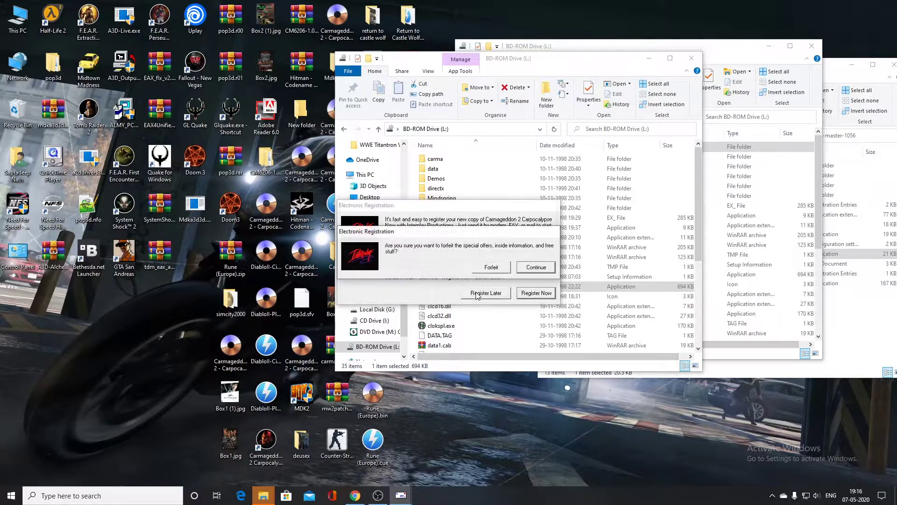
{"action": "left_click", "coordinate": [492, 269]}
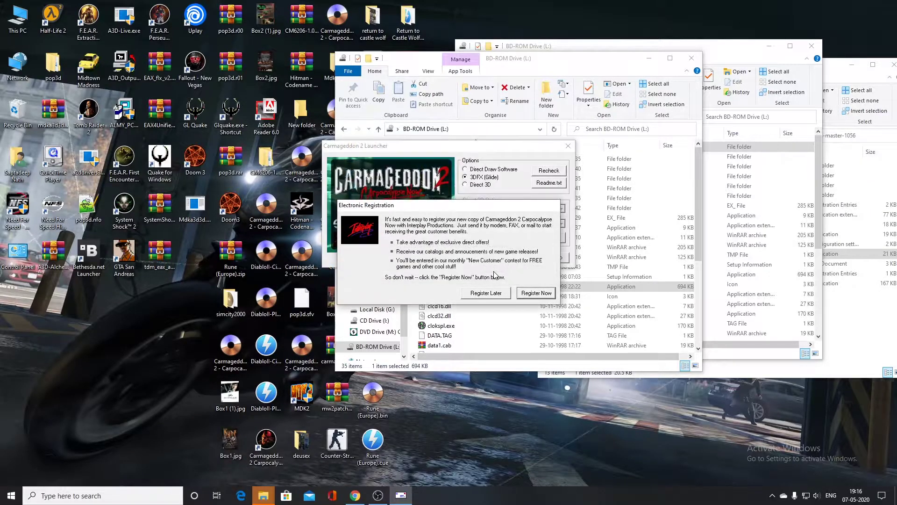
{"action": "left_click_drag", "start_coordinate": [490, 207], "coordinate": [374, 482]}
Step: Launch in Direct 3D mode and dismiss the not-supported-on-Windows-NT error
{"action": "left_click", "coordinate": [482, 186]}
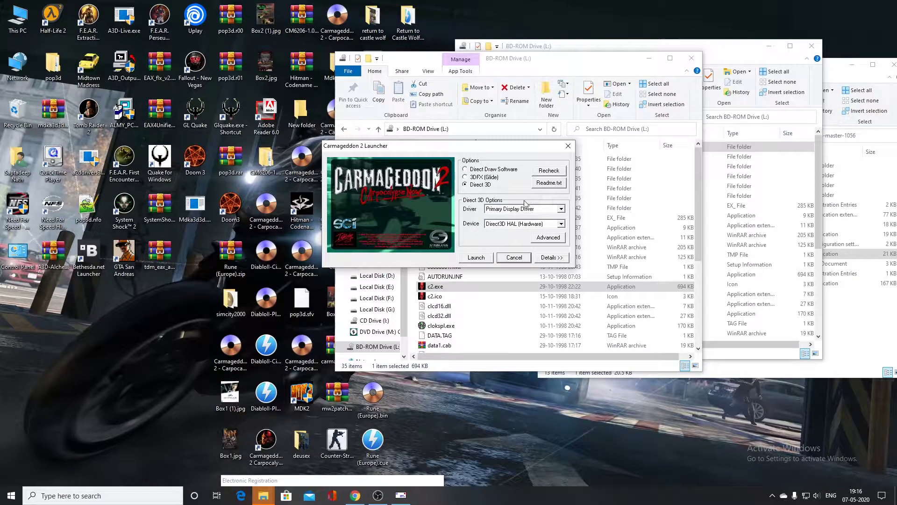
{"action": "left_click", "coordinate": [484, 260]}
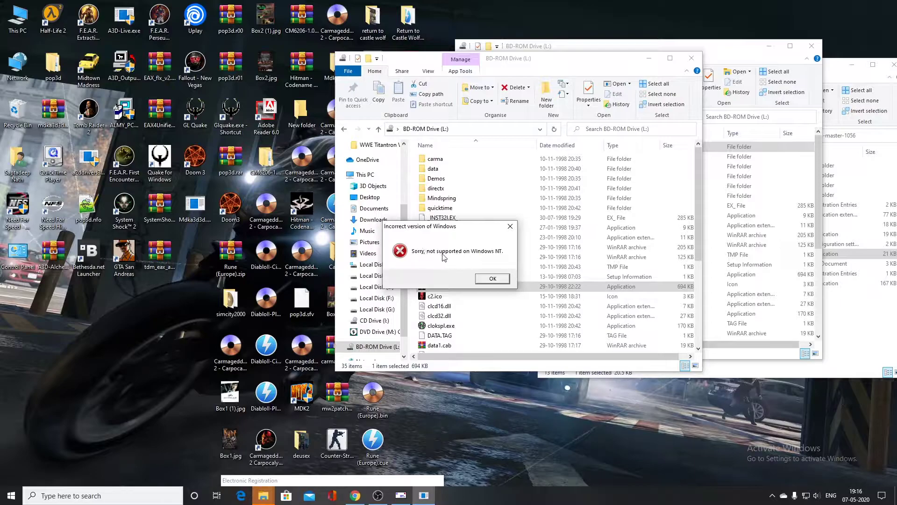
{"action": "left_click", "coordinate": [491, 280]}
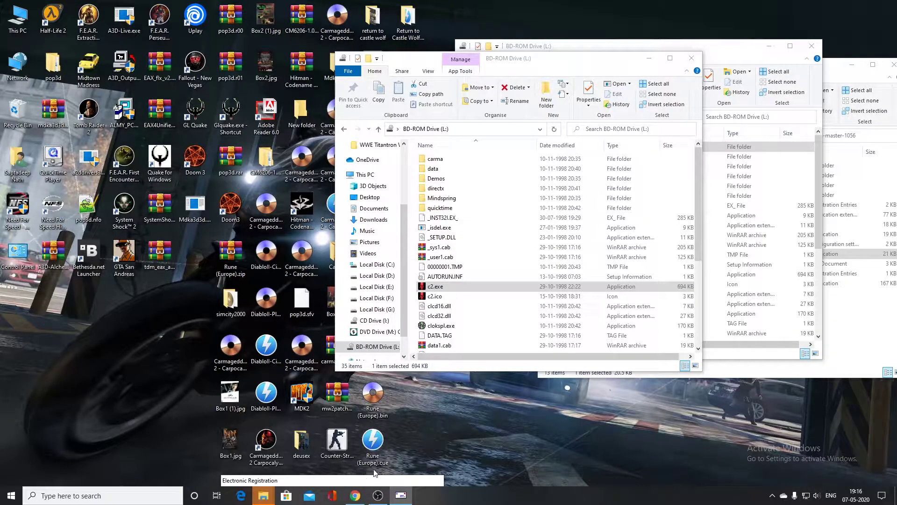
Step: Cancel the OpenGLide zip download, then download the carma2_hw.zip hardware patch (861 KB)
{"action": "left_click", "coordinate": [348, 497]}
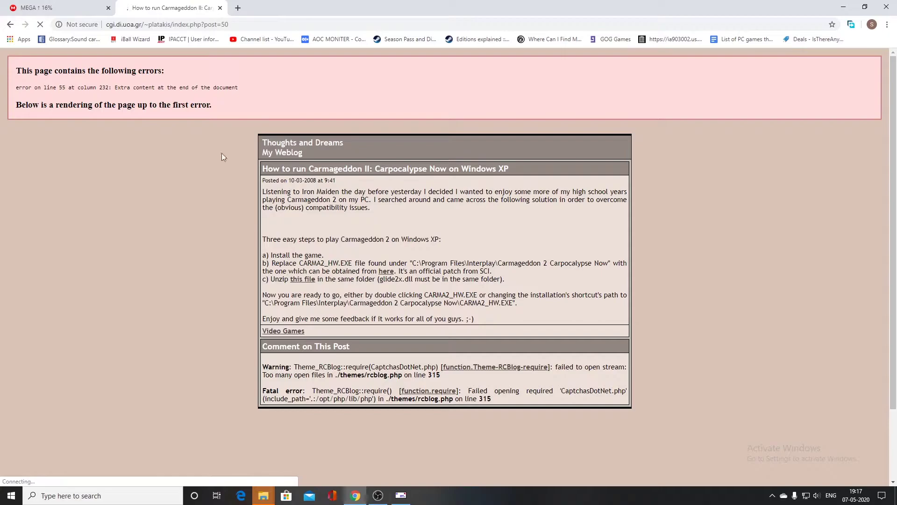
{"action": "left_click", "coordinate": [312, 280]}
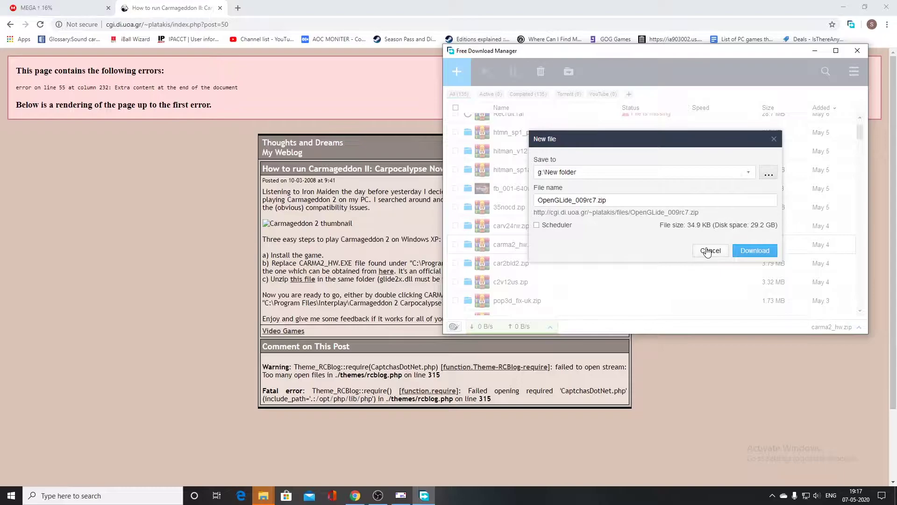
{"action": "left_click", "coordinate": [708, 251]}
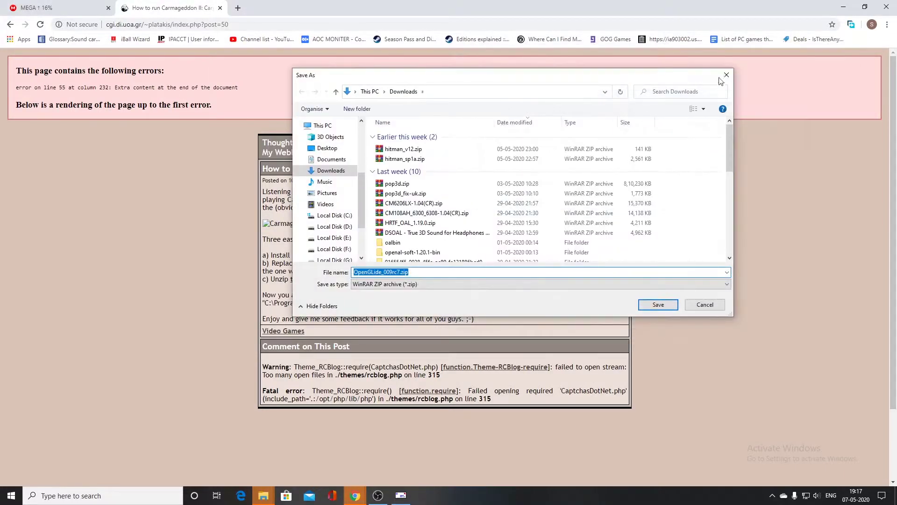
{"action": "left_click", "coordinate": [726, 75]}
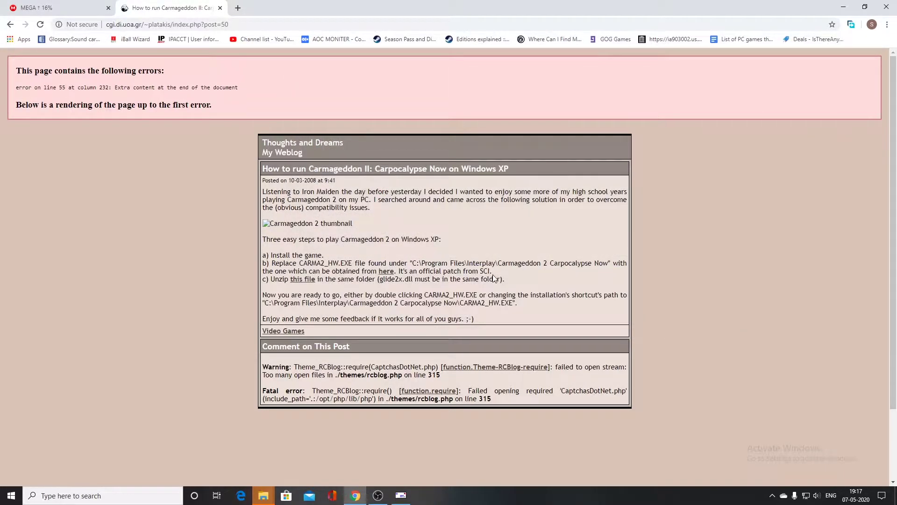
{"action": "left_click", "coordinate": [386, 272]}
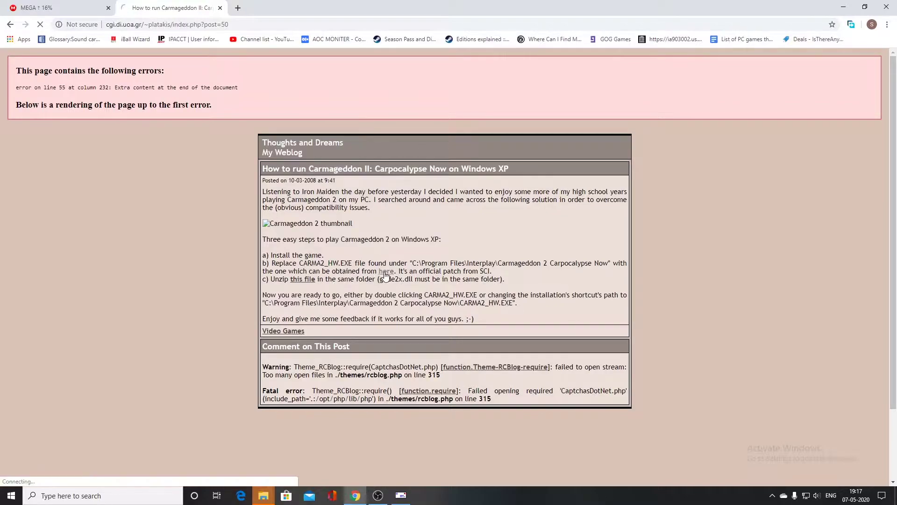
{"action": "left_click", "coordinate": [760, 252]}
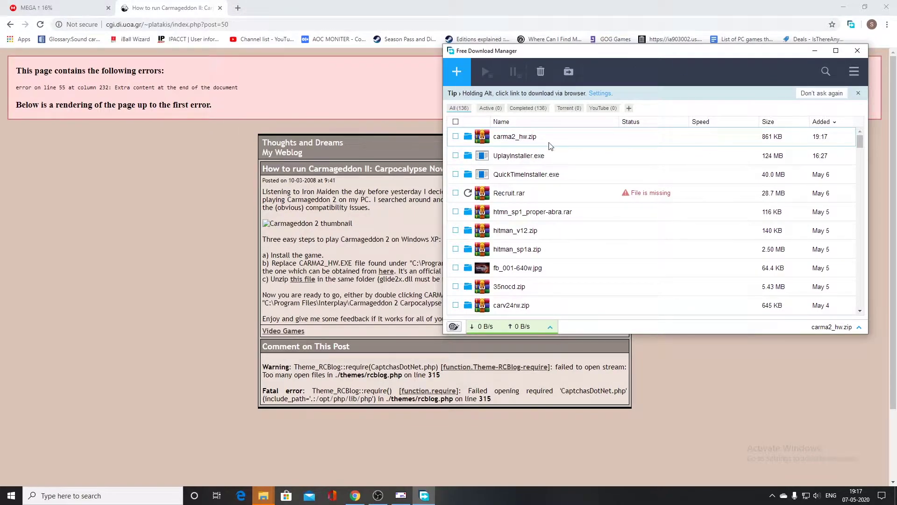
Step: Open carma2_hw.zip in WinRAR and go to the Carmageddon 2 Carpocalypse Now shortcut's folder
{"action": "left_click", "coordinate": [886, 4]}
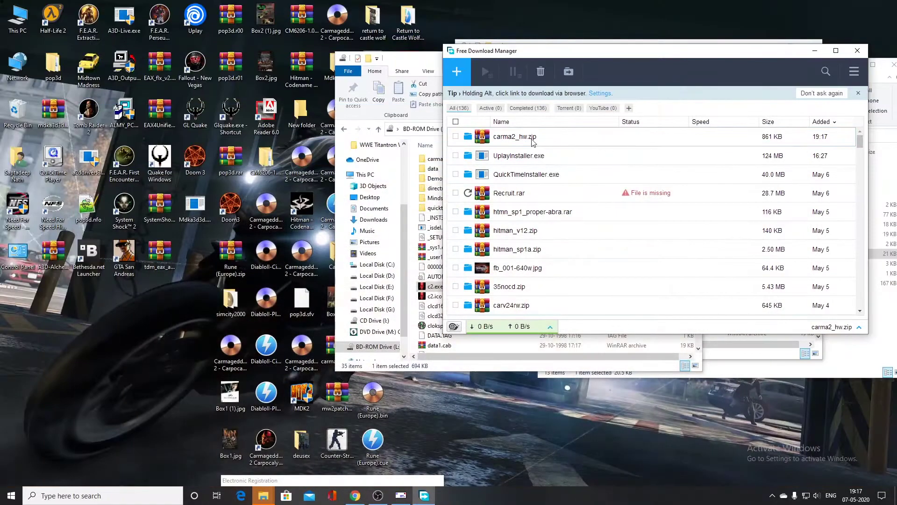
{"action": "double_click", "coordinate": [520, 140]}
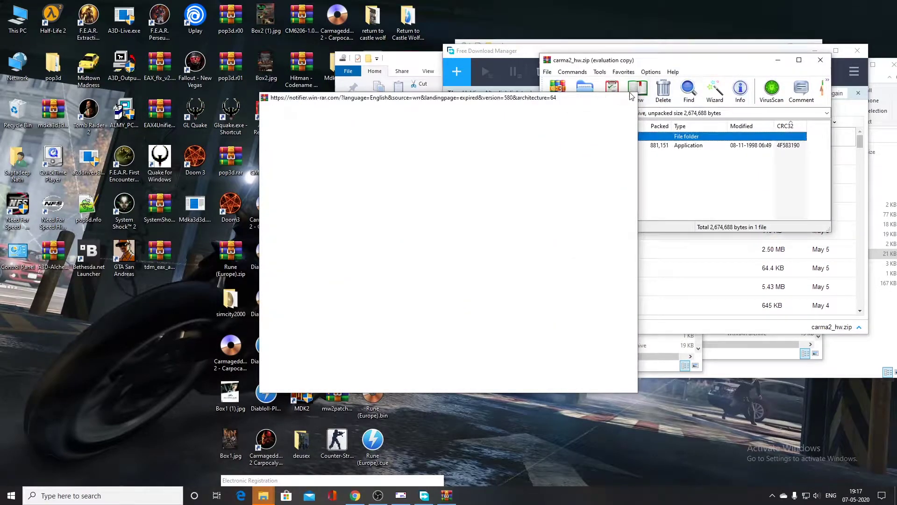
{"action": "left_click", "coordinate": [11, 495]}
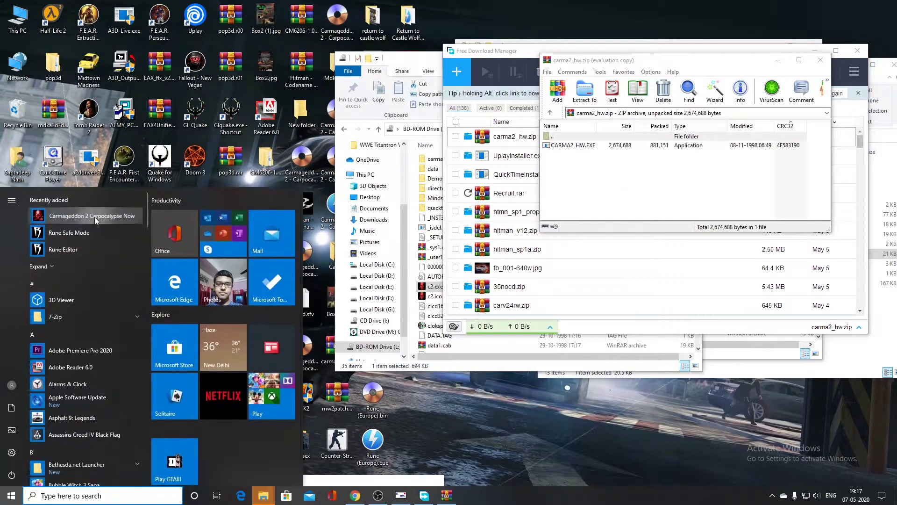
{"action": "right_click", "coordinate": [94, 216]}
{"action": "mouse_move", "coordinate": [124, 242]}
{"action": "left_click", "coordinate": [276, 279]}
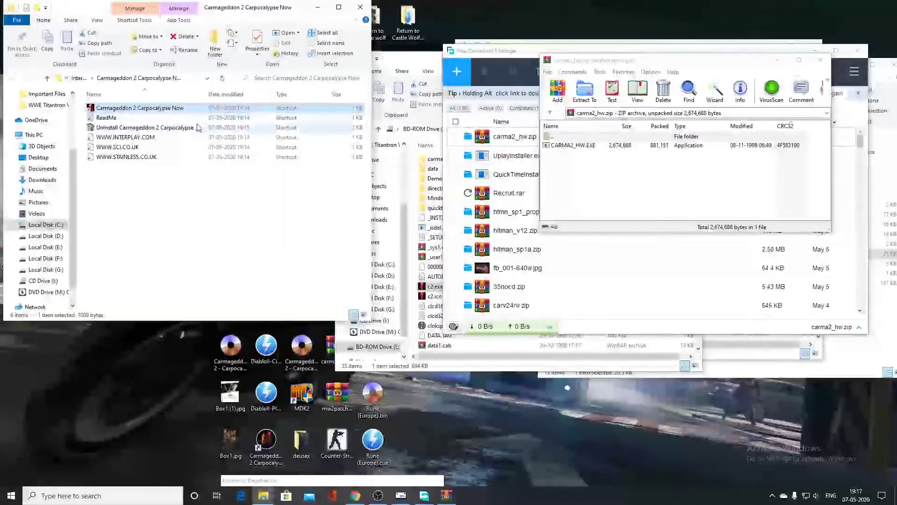
Step: Go to the game's install folder and replace CARMA2_HW.EXE with the patched copy from the archive
{"action": "right_click", "coordinate": [218, 109]}
{"action": "left_click", "coordinate": [238, 361]}
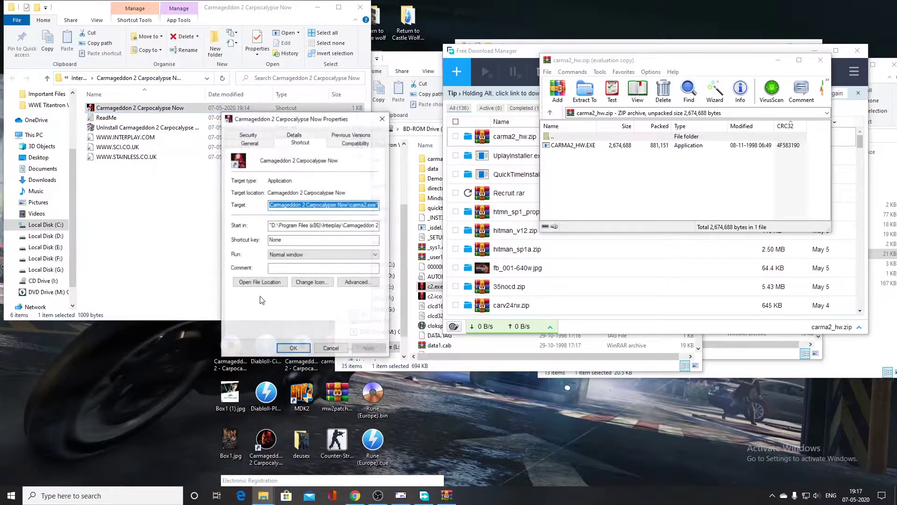
{"action": "left_click", "coordinate": [267, 285]}
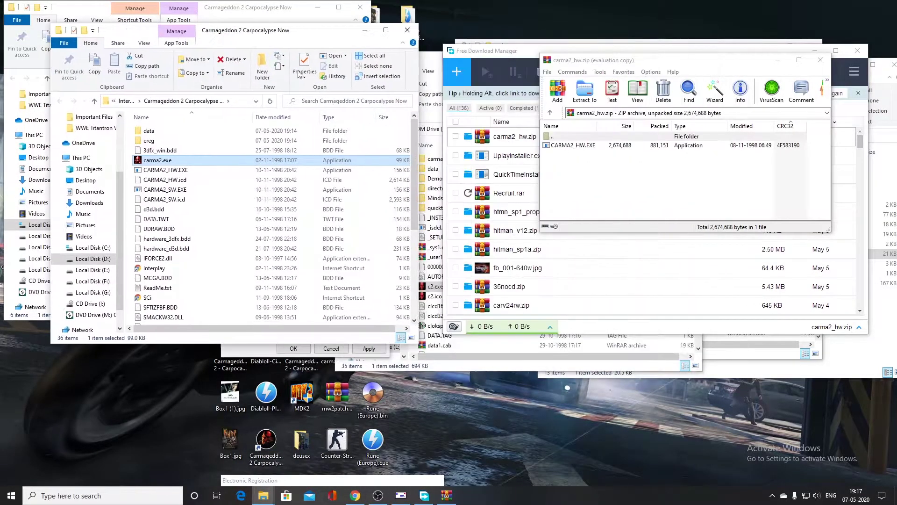
{"action": "left_click_drag", "start_coordinate": [556, 149], "coordinate": [230, 226]}
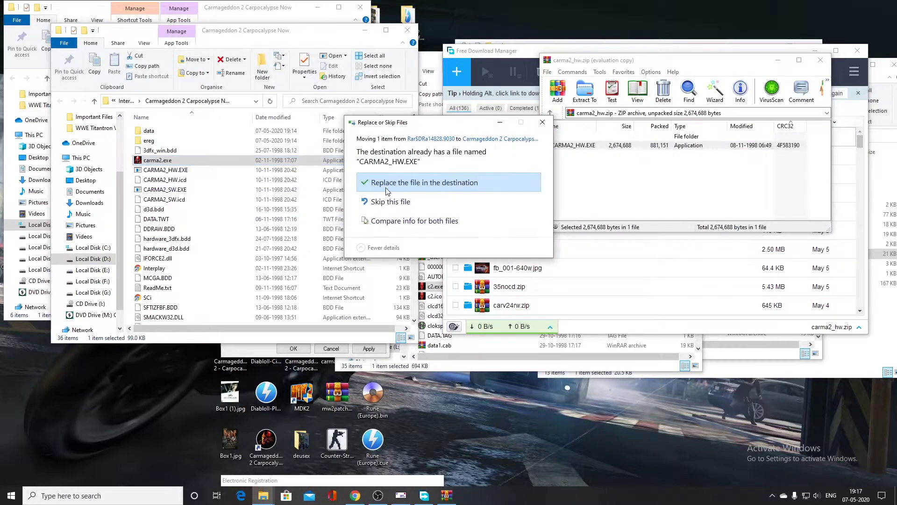
{"action": "left_click", "coordinate": [386, 187]}
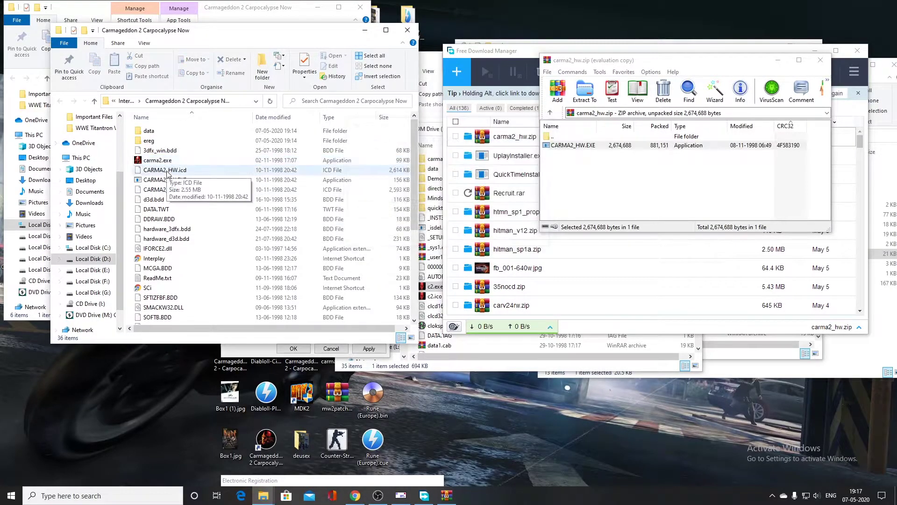
Step: Launch carma2.exe, skip registration, and try the Direct 3D and 3DFX (Glide) renderer options
{"action": "double_click", "coordinate": [158, 160]}
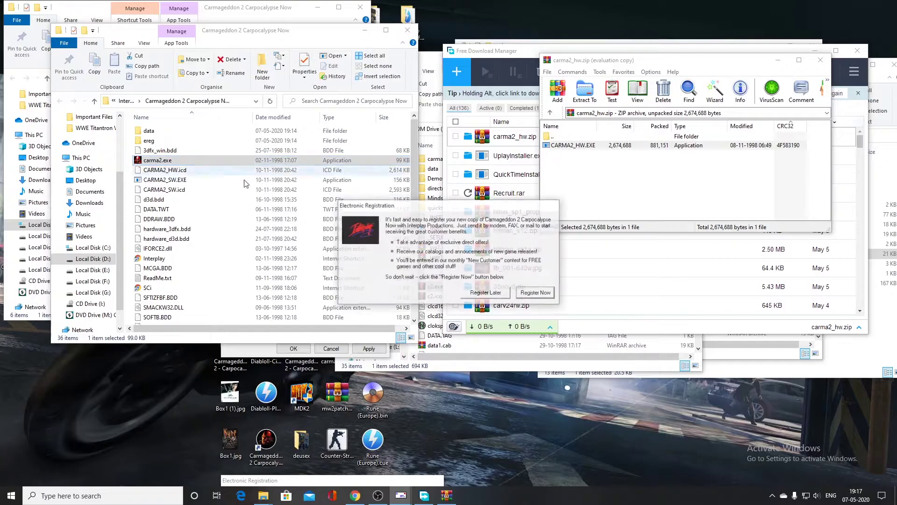
{"action": "left_click", "coordinate": [487, 290]}
{"action": "left_click", "coordinate": [488, 270]}
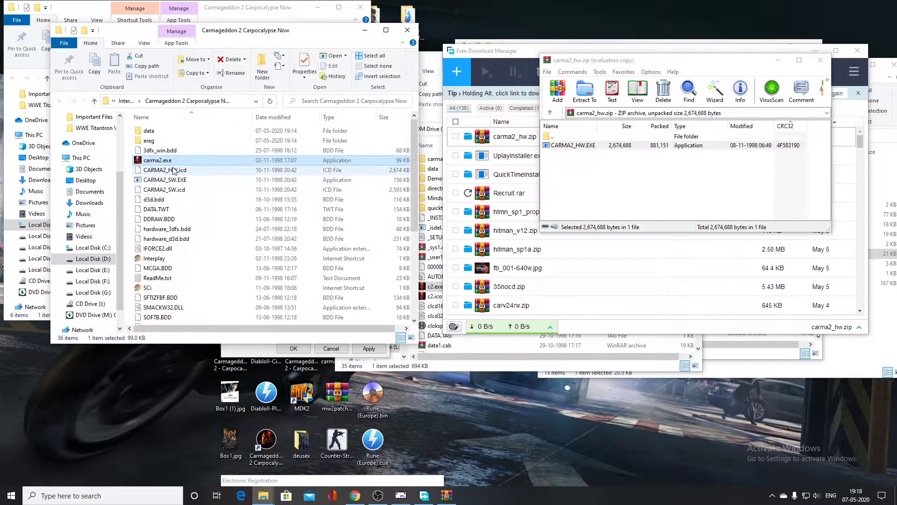
{"action": "left_click", "coordinate": [495, 294]}
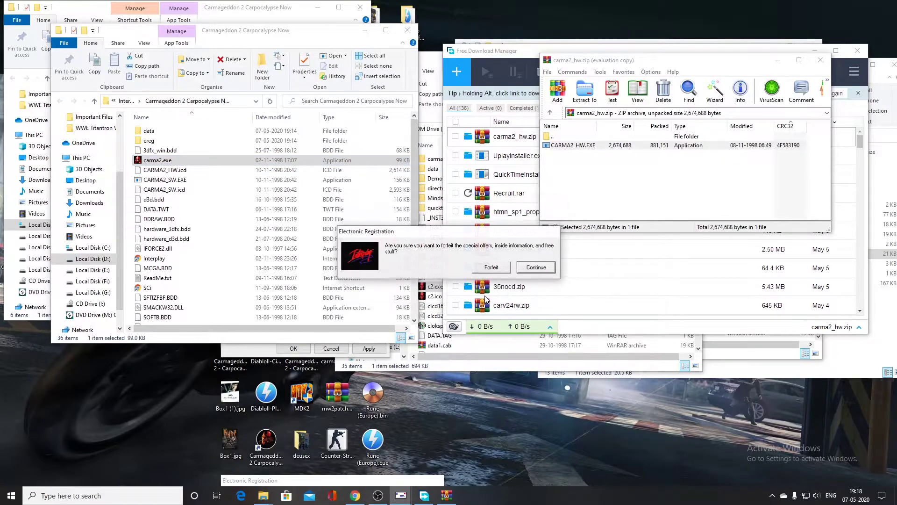
{"action": "left_click", "coordinate": [496, 266]}
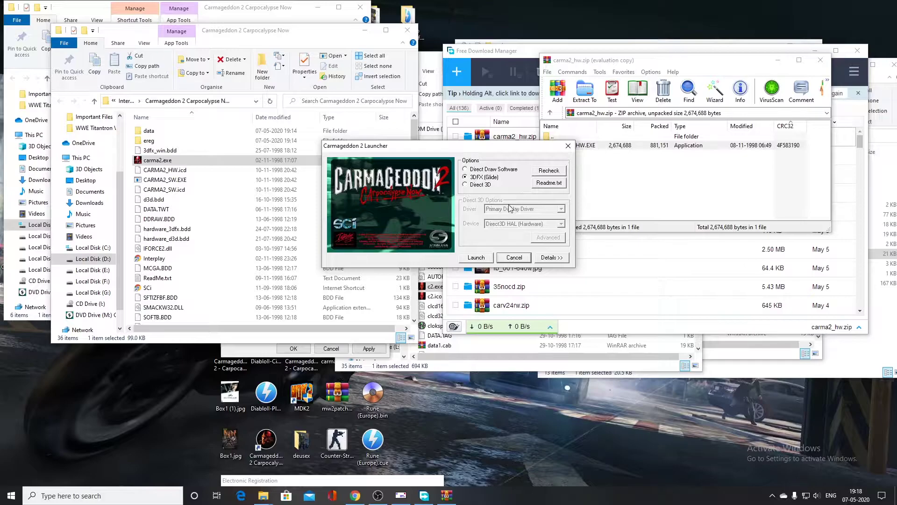
{"action": "left_click", "coordinate": [488, 184]}
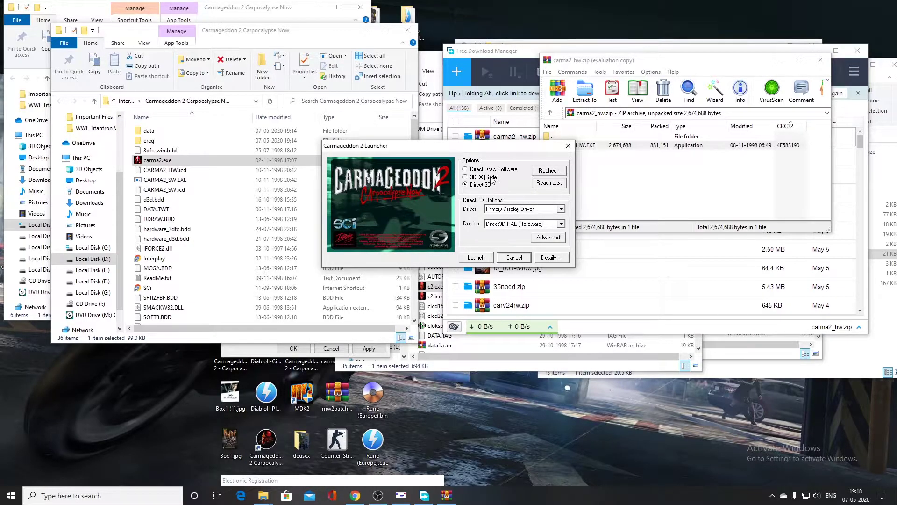
{"action": "left_click", "coordinate": [489, 177]}
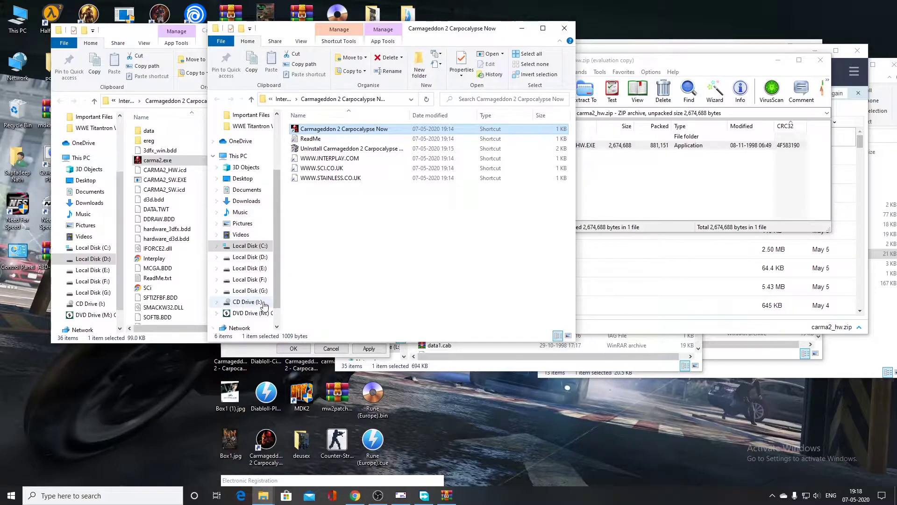
Step: Browse to G:\Toolkit\dgVoodoo\dgVoodoo v2.61 and open dgVoodoo2_61.zip
{"action": "left_click", "coordinate": [246, 302]}
{"action": "left_click", "coordinate": [504, 263]}
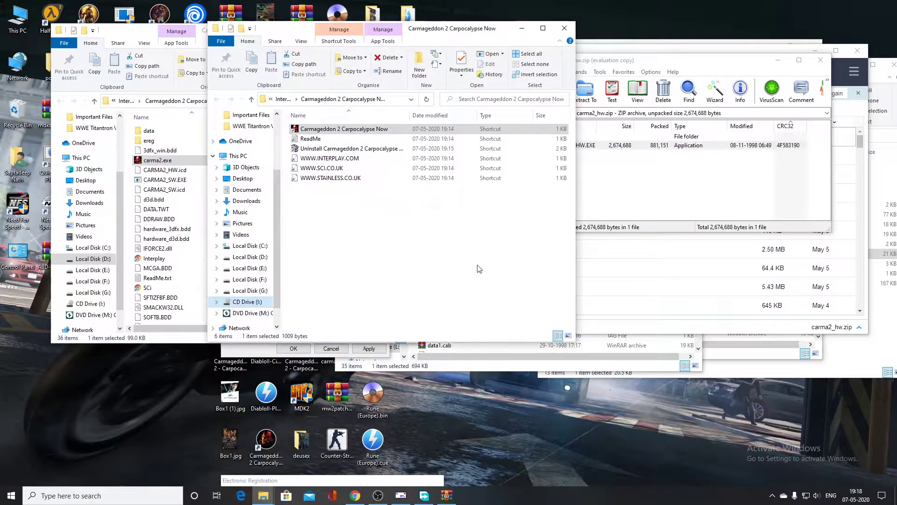
{"action": "left_click", "coordinate": [250, 290]}
{"action": "scroll", "coordinate": [327, 280], "scroll_direction": "down", "scroll_amount": 3}
{"action": "double_click", "coordinate": [322, 279]}
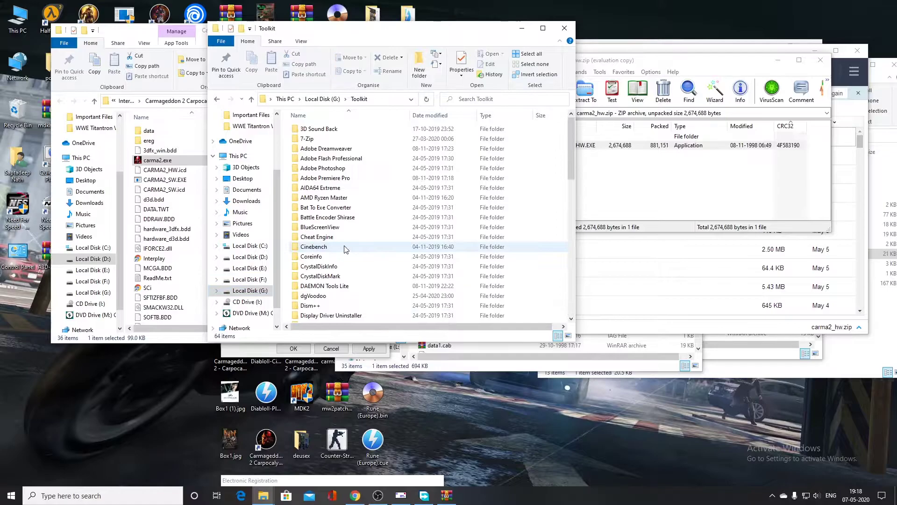
{"action": "scroll", "coordinate": [327, 276], "scroll_direction": "down", "scroll_amount": 2}
{"action": "double_click", "coordinate": [327, 270]}
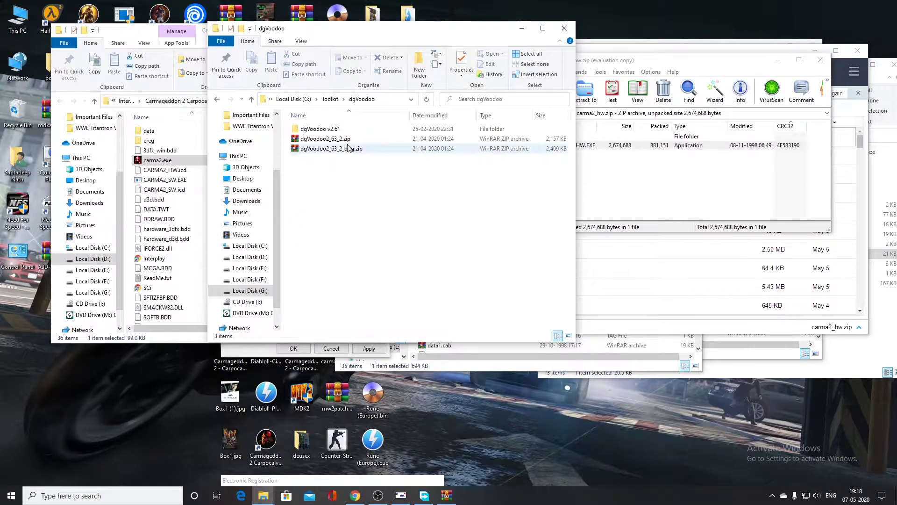
{"action": "double_click", "coordinate": [365, 129]}
{"action": "double_click", "coordinate": [363, 132]}
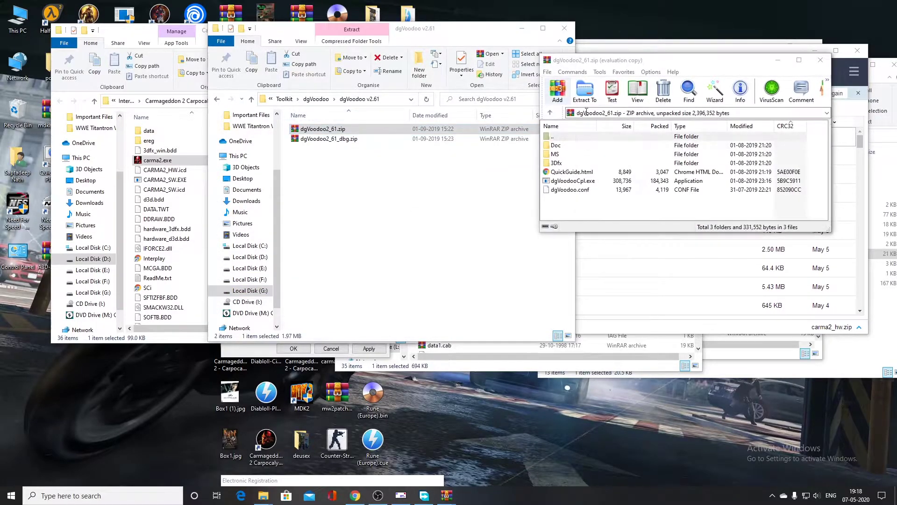
Step: Copy Glide.dll, Glide2x.dll and Glide3x.dll from the archive's 3Dfx\x86 folder into the game folder
{"action": "double_click", "coordinate": [569, 162]}
{"action": "left_click", "coordinate": [580, 146]}
{"action": "double_click", "coordinate": [580, 147]}
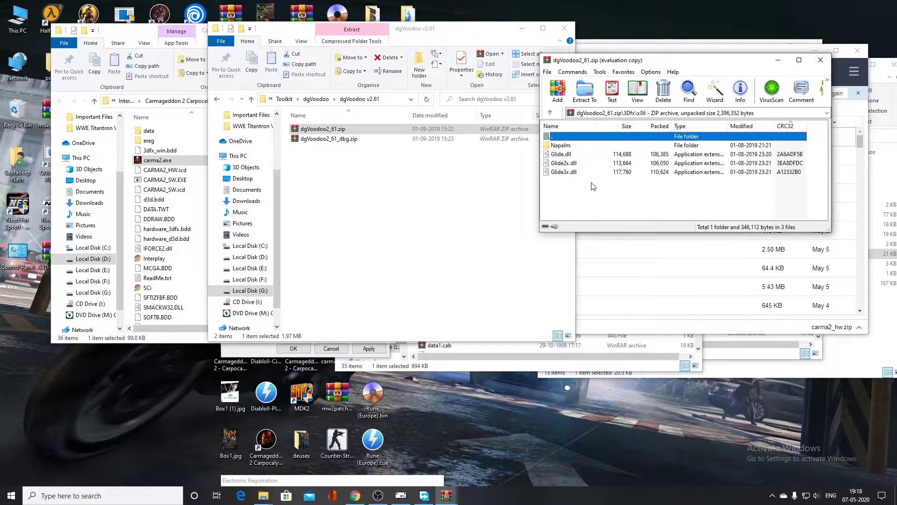
{"action": "left_click_drag", "start_coordinate": [593, 184], "coordinate": [565, 155]}
{"action": "left_click_drag", "start_coordinate": [564, 161], "coordinate": [523, 169]}
{"action": "left_click_drag", "start_coordinate": [187, 254], "coordinate": [187, 256]}
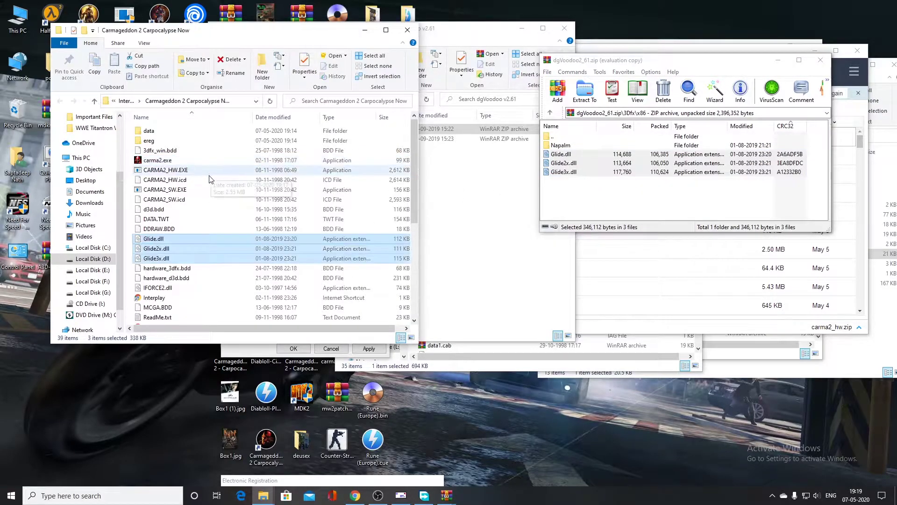
Step: Relaunch carma2.exe, skip registration, and cancel the launcher with 3DFX (Glide) selected
{"action": "double_click", "coordinate": [173, 162]}
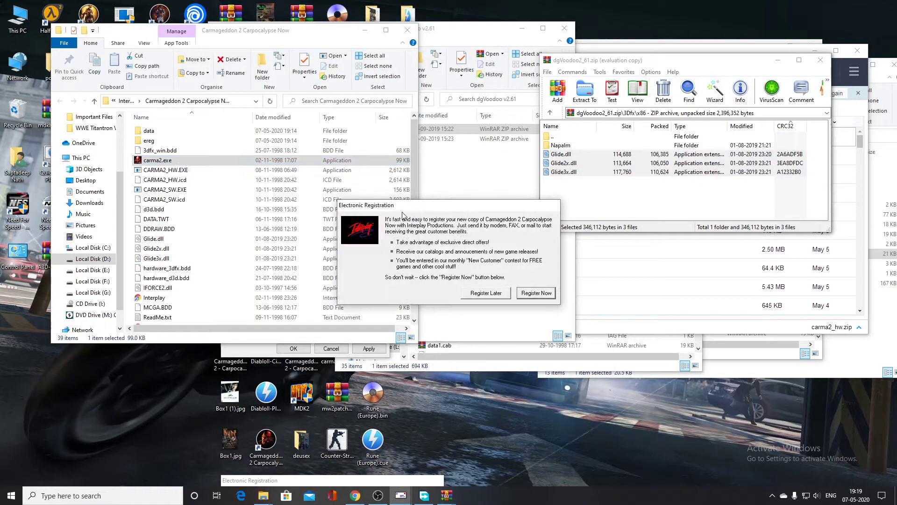
{"action": "left_click", "coordinate": [496, 297]}
{"action": "left_click", "coordinate": [498, 266]}
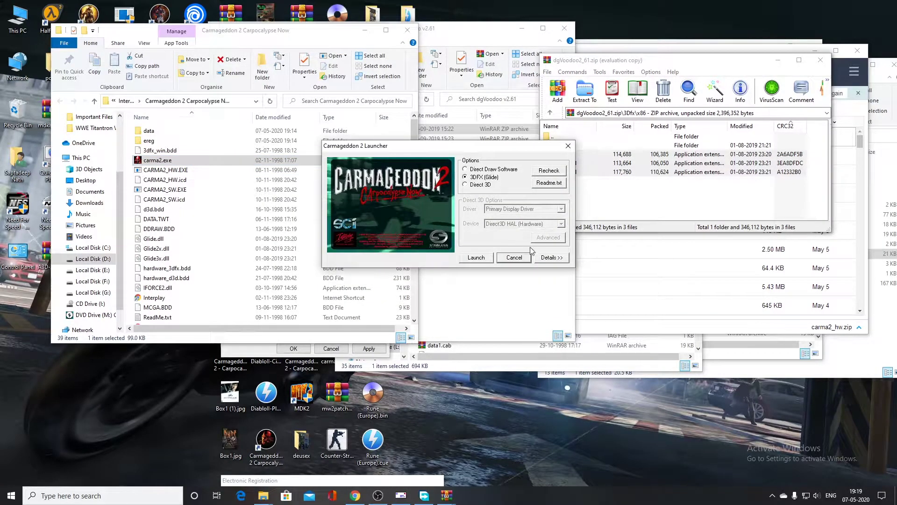
{"action": "left_click", "coordinate": [514, 258]}
Step: Return to the dgVoodoo2_61.zip root and drag out dgVoodooCpl.exe
{"action": "double_click", "coordinate": [555, 137]}
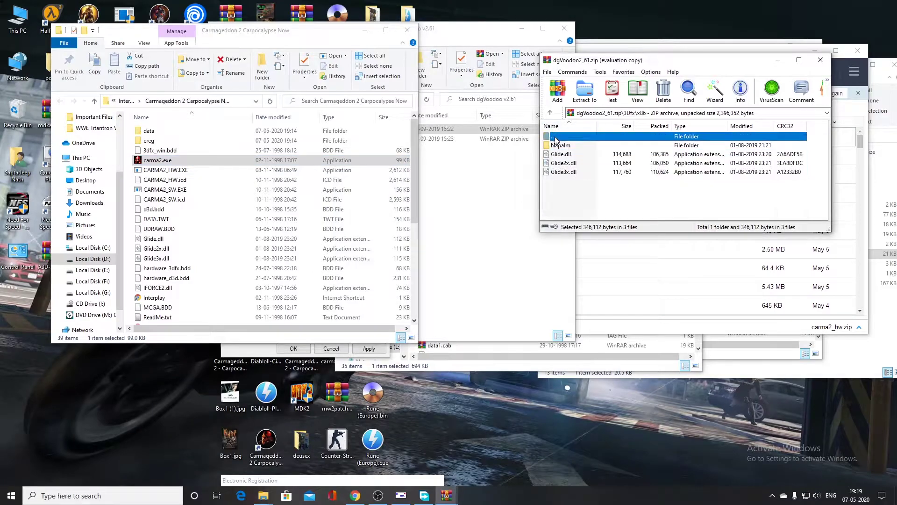
{"action": "double_click", "coordinate": [556, 137]}
{"action": "left_click_drag", "start_coordinate": [572, 181], "coordinate": [380, 234]}
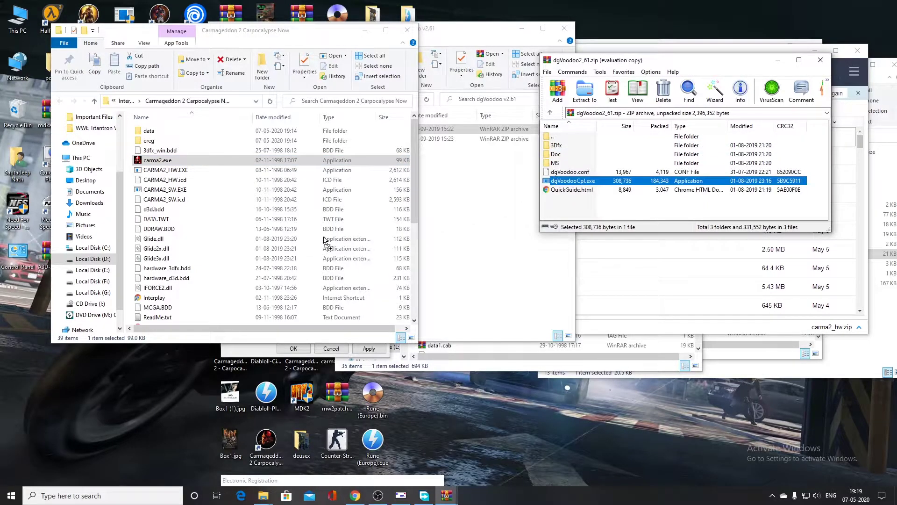
Step: Put dgVoodooCpl.exe in the game folder, save 64 MB VRAM and 2560x1440 resolution, then relaunch carma2.exe
{"action": "left_click_drag", "start_coordinate": [325, 241], "coordinate": [326, 241]}
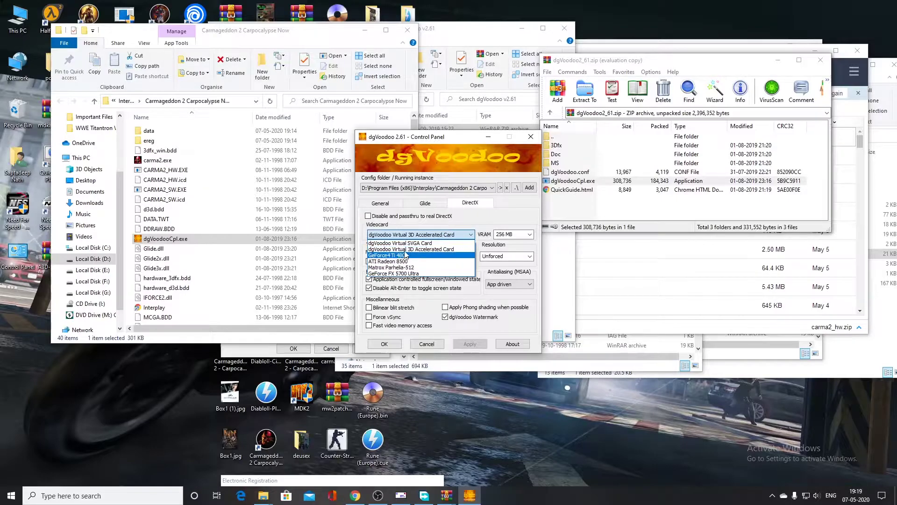
{"action": "left_click", "coordinate": [405, 248]}
{"action": "left_click", "coordinate": [508, 234]}
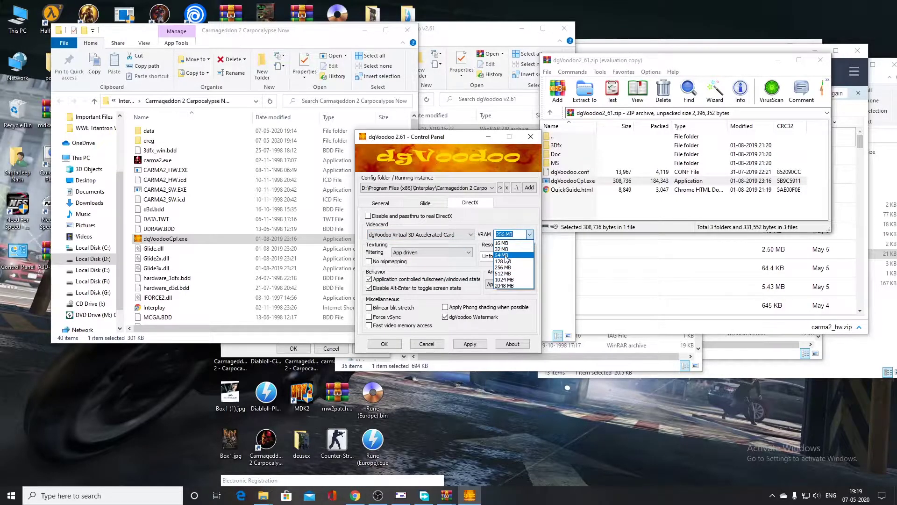
{"action": "left_click", "coordinate": [505, 258]}
{"action": "left_click", "coordinate": [506, 257]}
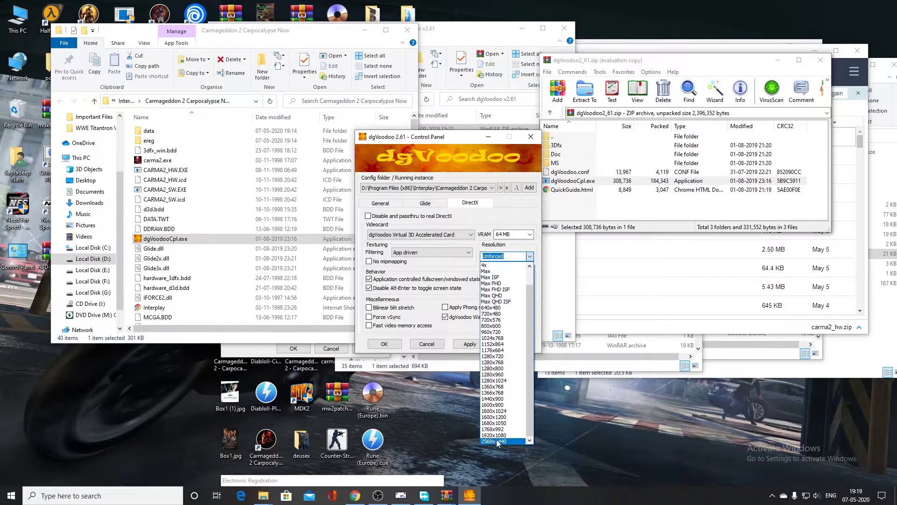
{"action": "left_click", "coordinate": [498, 441]}
{"action": "left_click", "coordinate": [395, 345]}
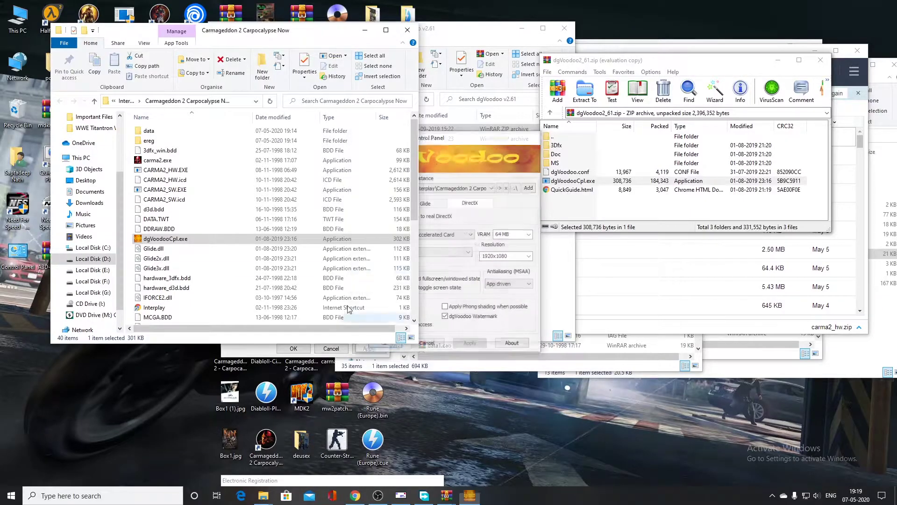
{"action": "double_click", "coordinate": [176, 159]}
Step: Skip registration, select 3DFX (Glide) in the launcher, and recheck the graphics hardware
{"action": "left_click", "coordinate": [494, 295]}
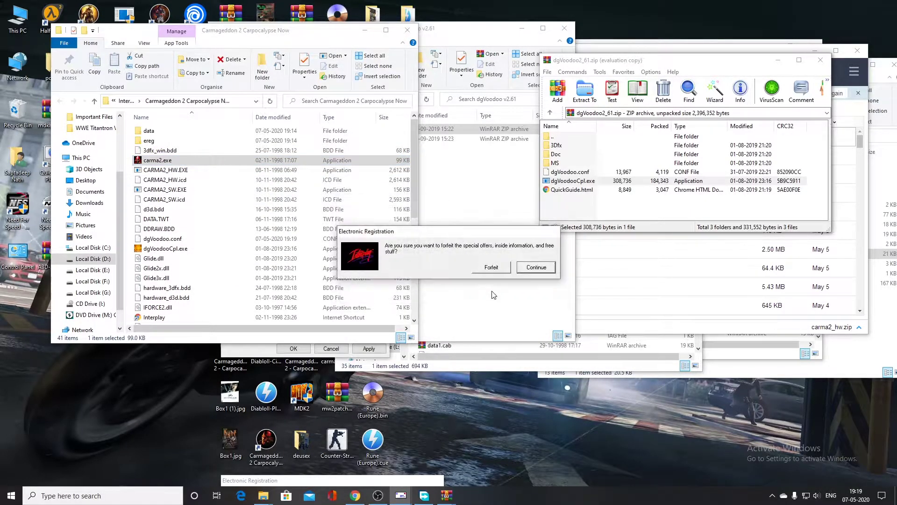
{"action": "left_click", "coordinate": [491, 266]}
{"action": "left_click", "coordinate": [483, 186]}
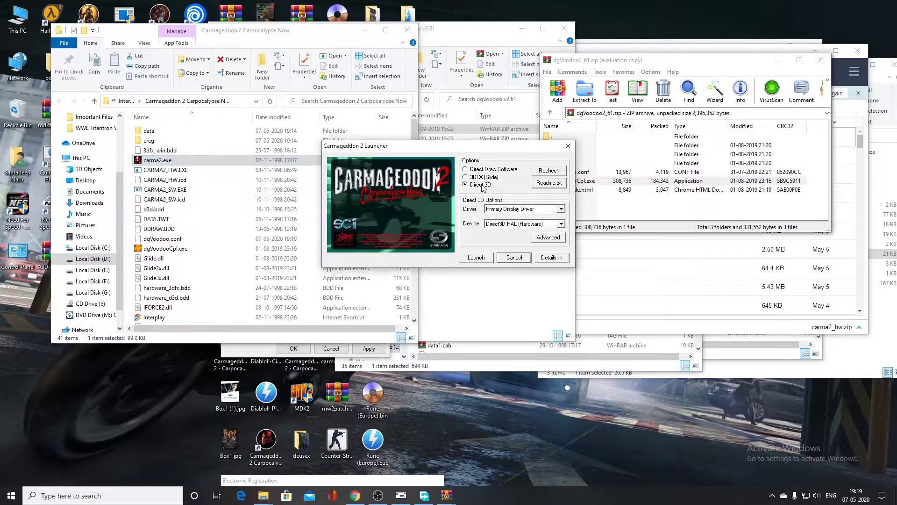
{"action": "left_click", "coordinate": [496, 179]}
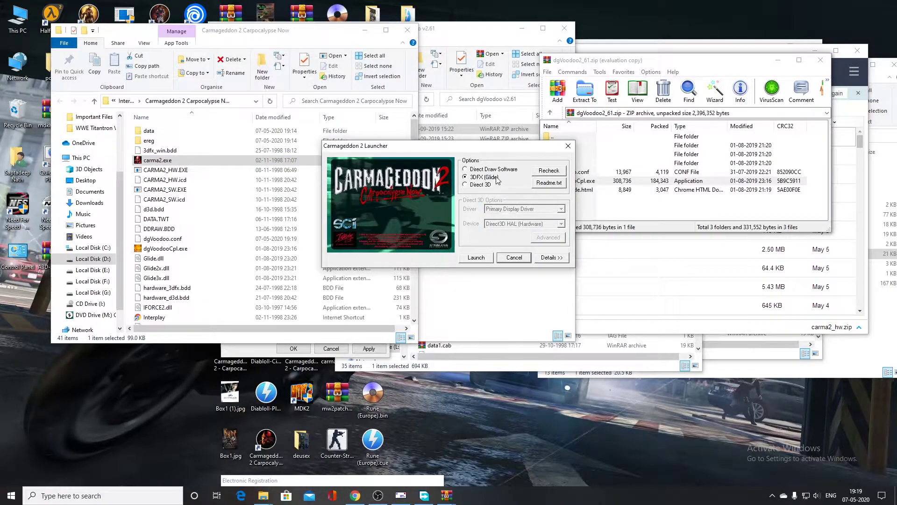
{"action": "left_click", "coordinate": [552, 172]}
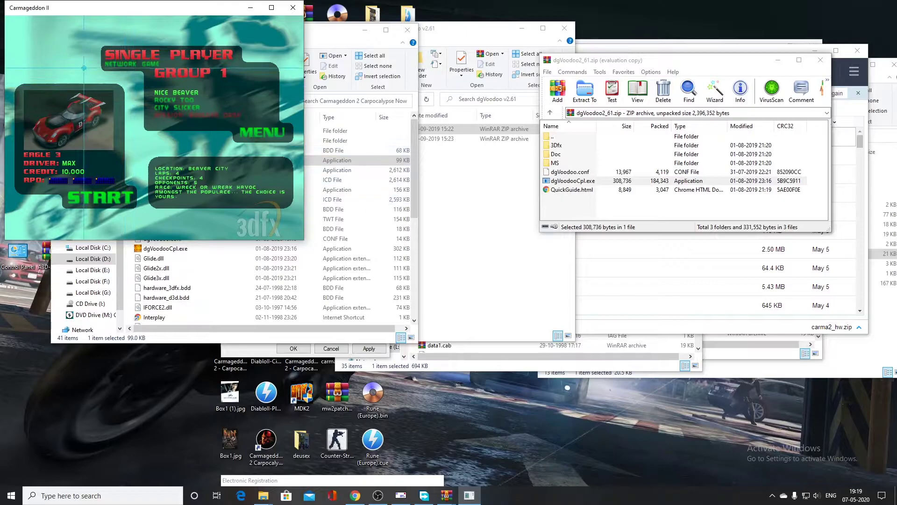
Step: Advance the game menu to the Eagle 3 car-selection screen
{"action": "left_click", "coordinate": [261, 132]}
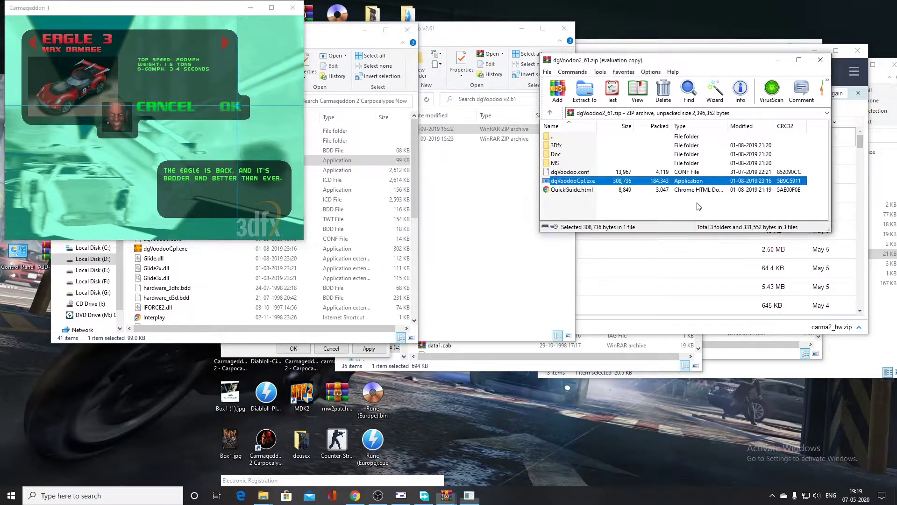
{"action": "left_click", "coordinate": [679, 206]}
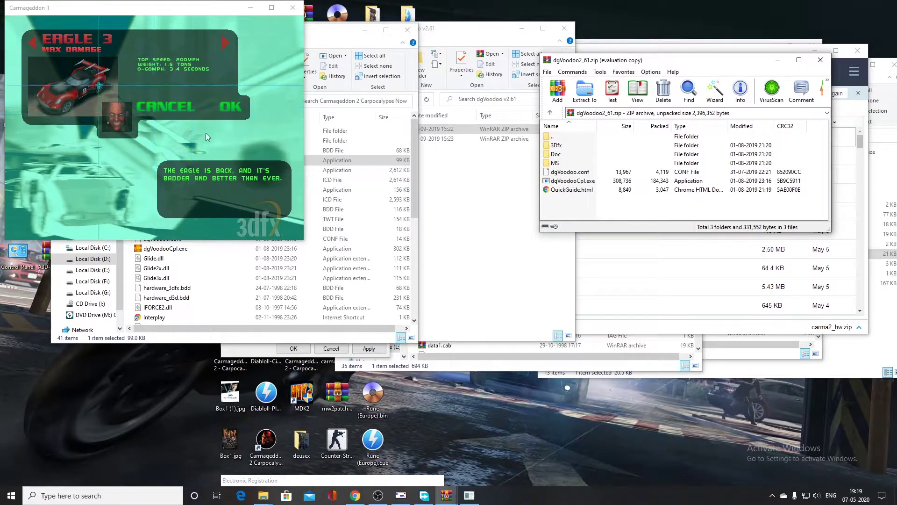
{"action": "key", "text": "Down"}
{"action": "left_click", "coordinate": [142, 118]}
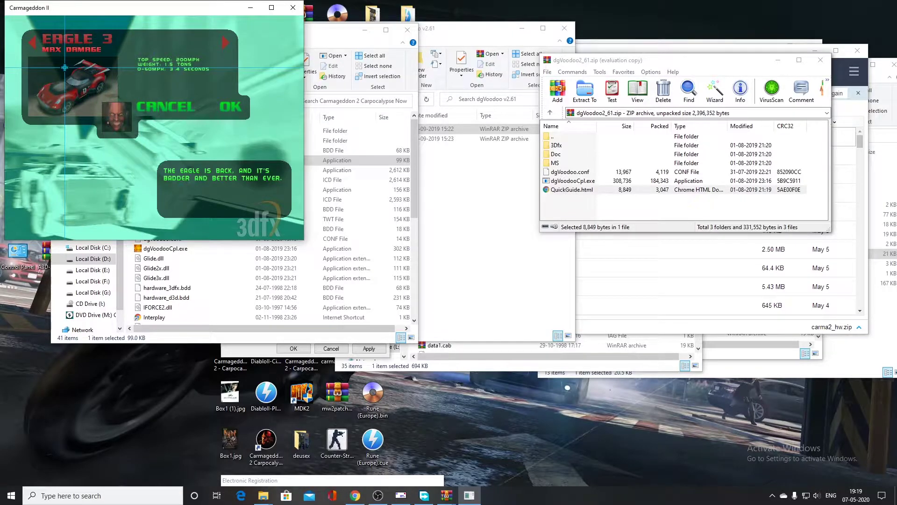
Step: Close the Carmageddon II window from its taskbar button
{"action": "left_click", "coordinate": [467, 499]}
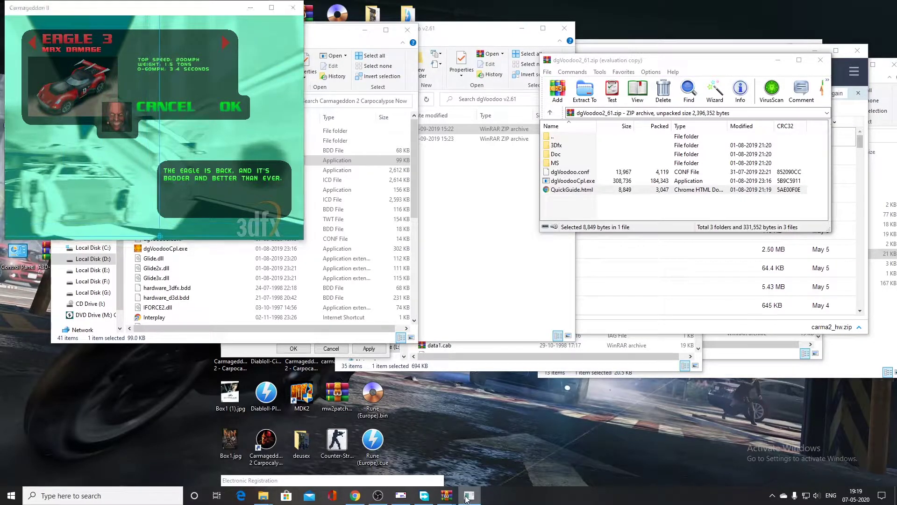
{"action": "right_click", "coordinate": [467, 500]}
{"action": "left_click", "coordinate": [482, 477]}
Step: Relaunch carma2.exe and skip the registration prompts to reach Single Player Group 1
{"action": "double_click", "coordinate": [192, 160]}
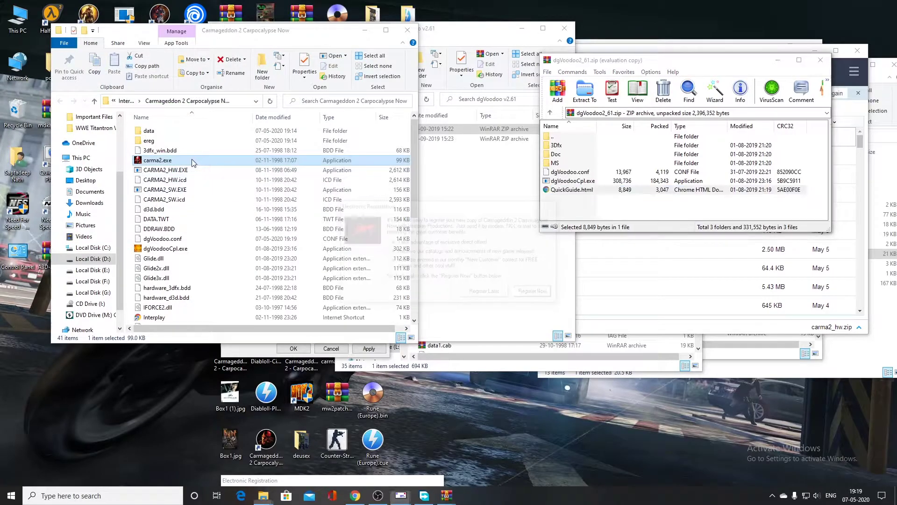
{"action": "left_click", "coordinate": [506, 294]}
{"action": "left_click", "coordinate": [500, 268]}
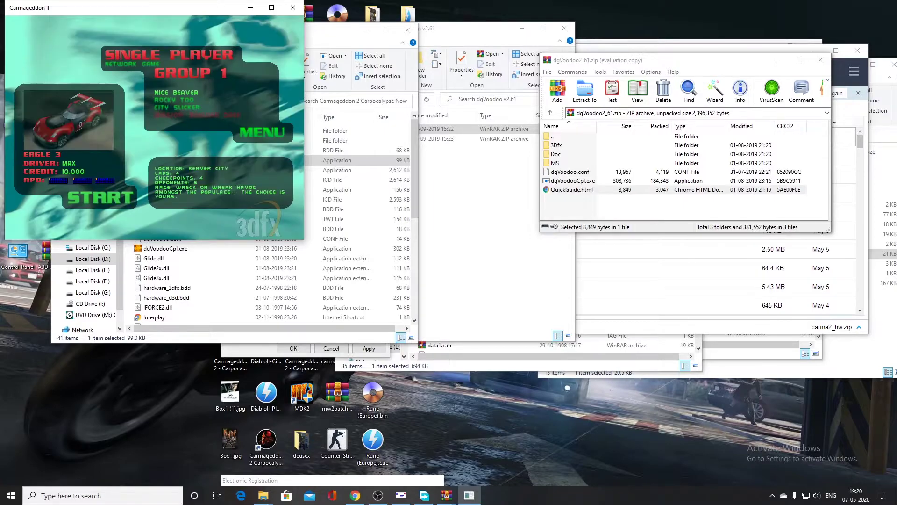
Step: Open the htmn_sp1_proper-abra.rar download from Free Download Manager in WinRAR
{"action": "left_click", "coordinate": [758, 271]}
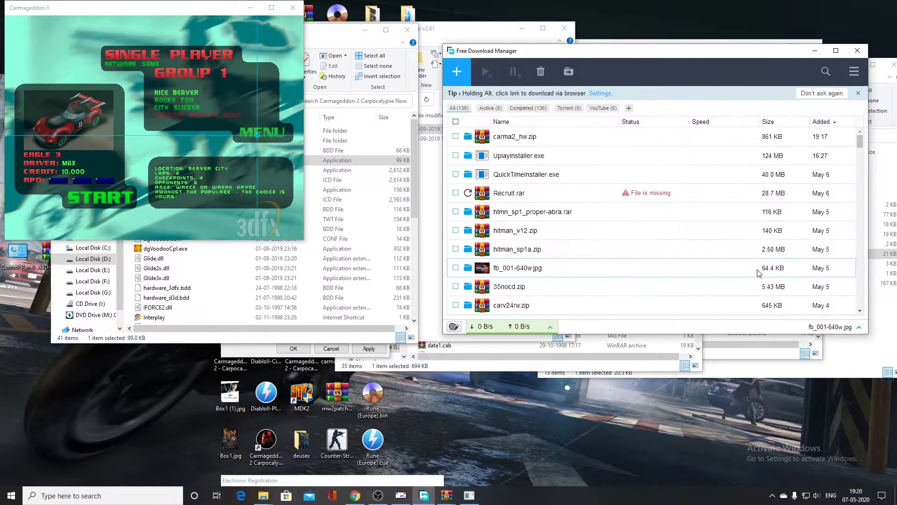
{"action": "left_click", "coordinate": [254, 158]}
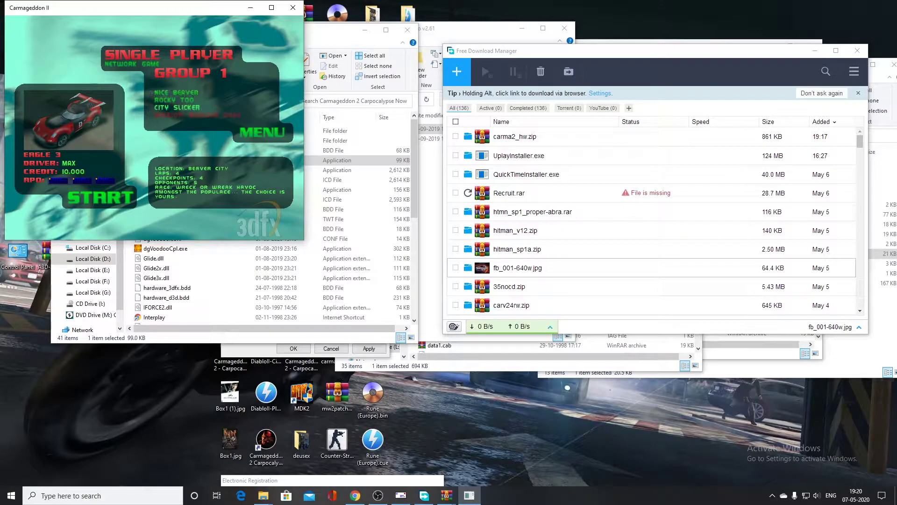
{"action": "left_click", "coordinate": [268, 409]}
{"action": "left_click", "coordinate": [70, 113]}
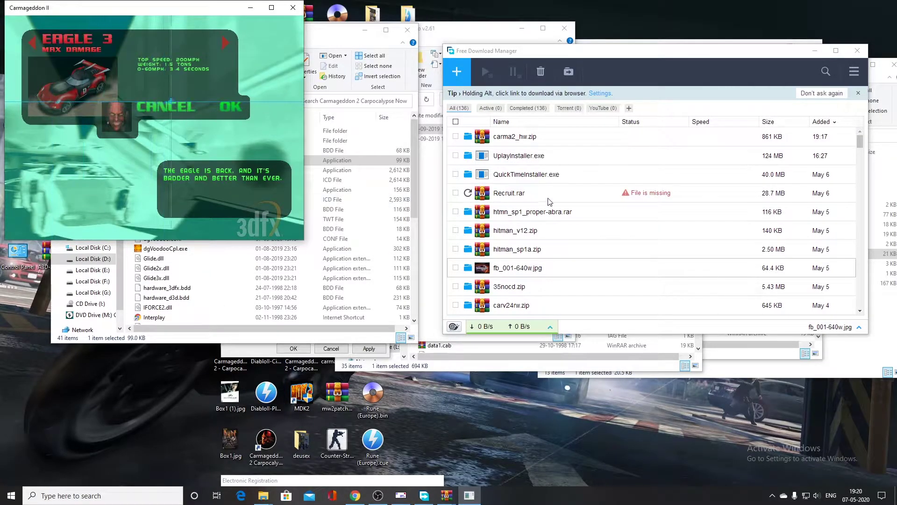
{"action": "left_click", "coordinate": [679, 215]}
{"action": "double_click", "coordinate": [679, 215]}
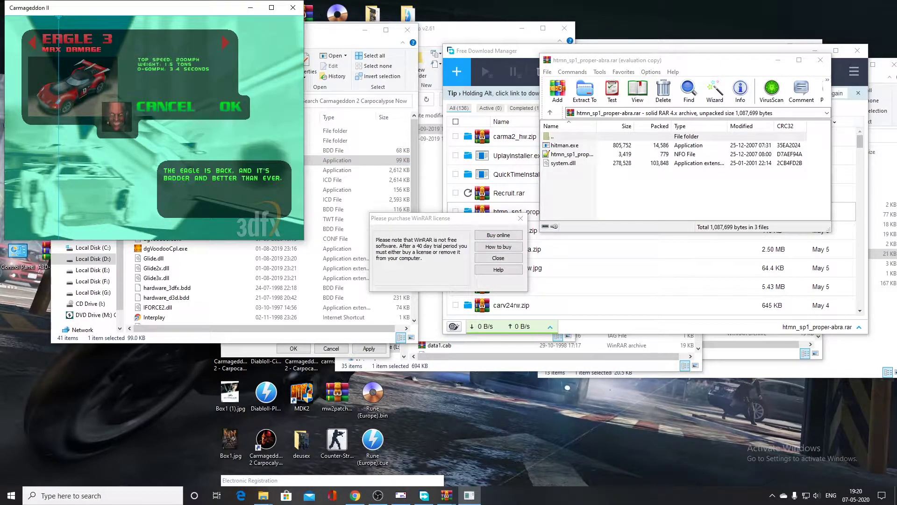
Step: Close the Carmageddon II window and dismiss the WinRAR purchase reminder
{"action": "left_click", "coordinate": [296, 8]}
{"action": "key", "text": "Escape"}
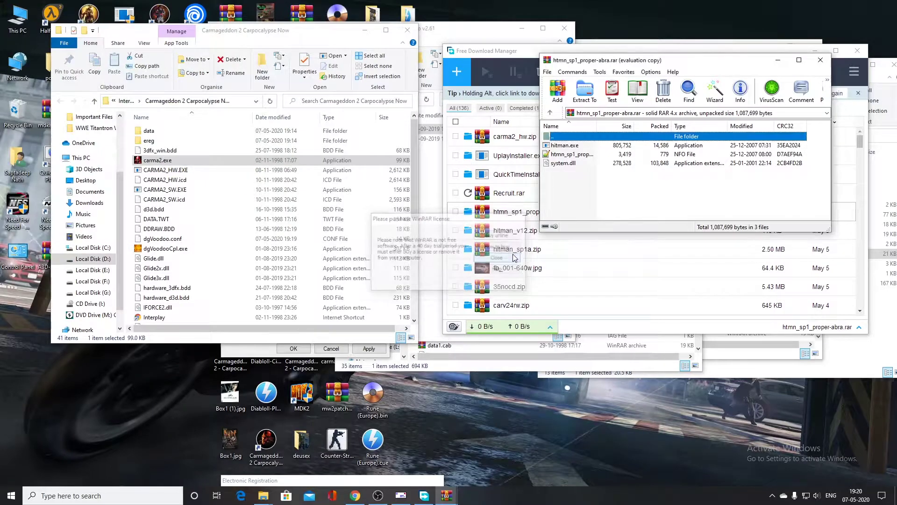
{"action": "key", "text": "super"}
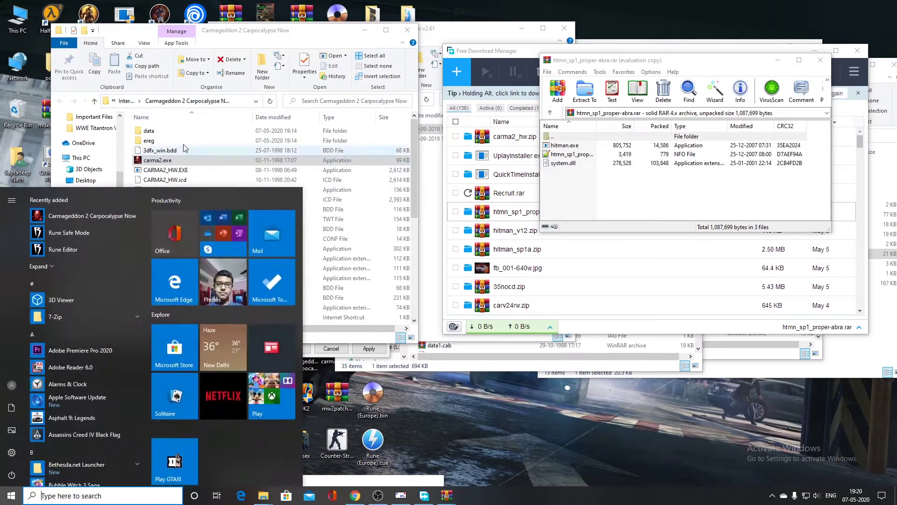
Step: Reposition the game folder window and run dgVoodooCpl.exe as administrator
{"action": "left_click", "coordinate": [236, 32]}
{"action": "left_click_drag", "start_coordinate": [236, 32], "coordinate": [306, 36]}
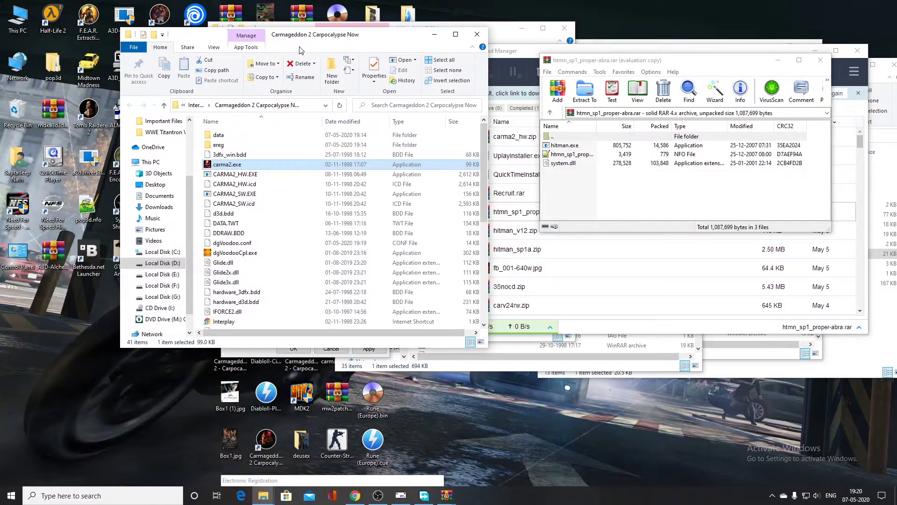
{"action": "key", "text": "super"}
{"action": "left_click", "coordinate": [327, 292]}
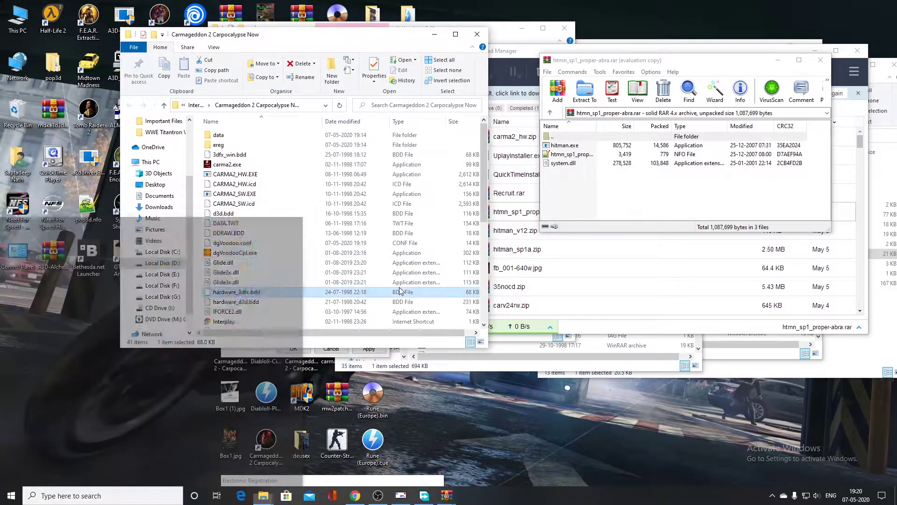
{"action": "scroll", "coordinate": [328, 261], "scroll_direction": "down", "scroll_amount": 2}
{"action": "left_click", "coordinate": [243, 200]}
{"action": "right_click", "coordinate": [243, 200]}
{"action": "left_click", "coordinate": [256, 217]}
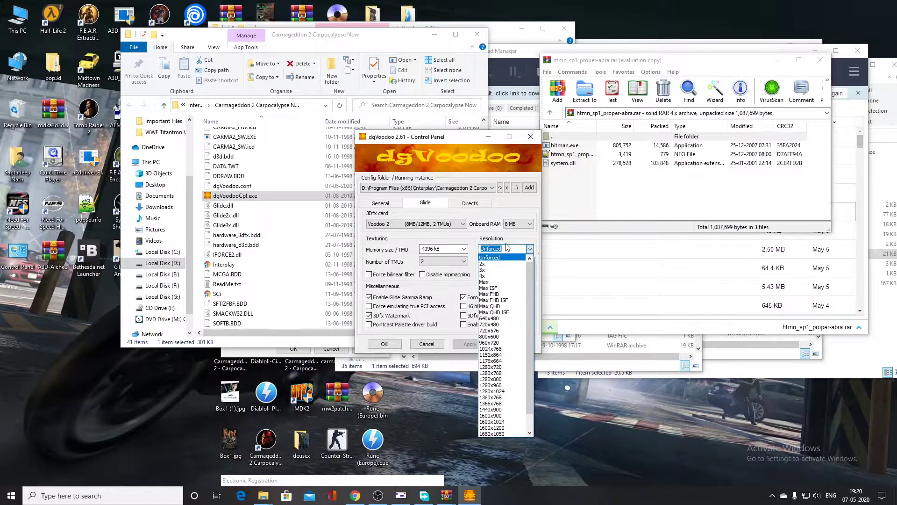
Step: On the Glide tab set resolution 1920x1080 and 8x antialiasing, then close the control panel
{"action": "scroll", "coordinate": [499, 420], "scroll_direction": "down", "scroll_amount": 1}
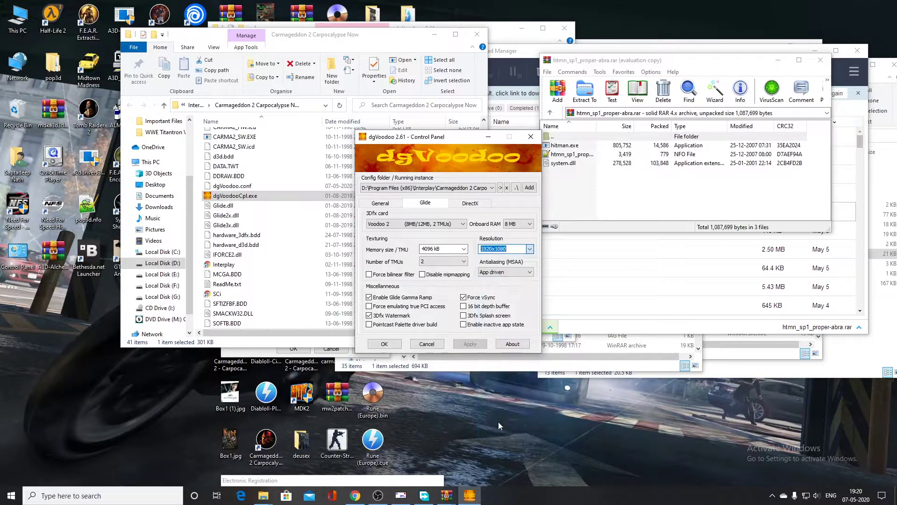
{"action": "left_click", "coordinate": [469, 203]}
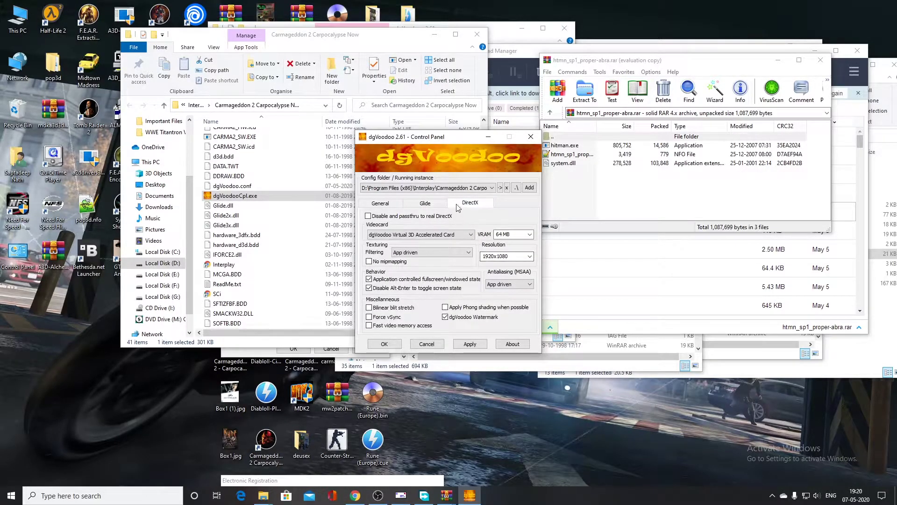
{"action": "left_click", "coordinate": [438, 203]}
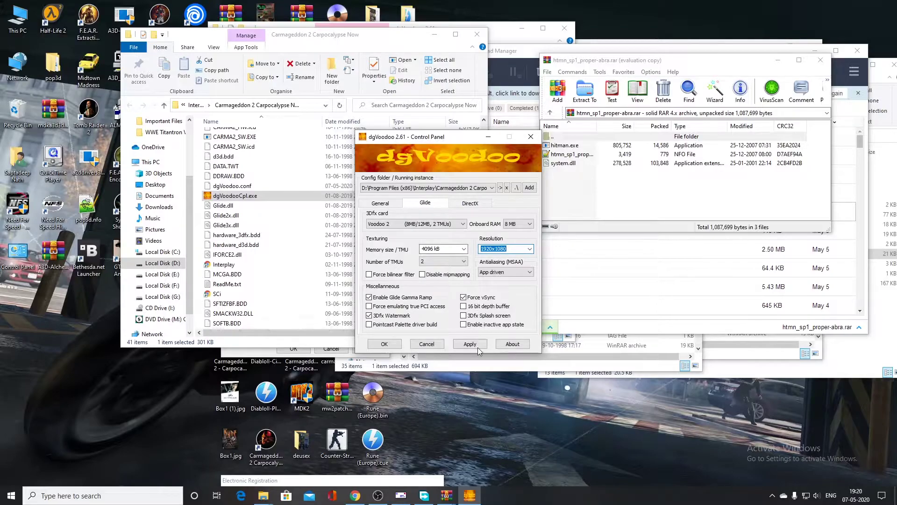
{"action": "left_click", "coordinate": [421, 299]}
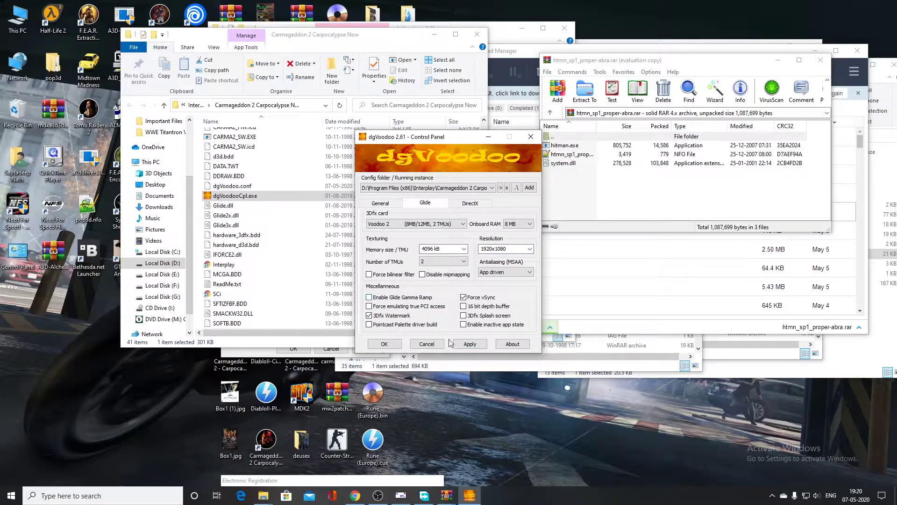
{"action": "left_click", "coordinate": [505, 272]}
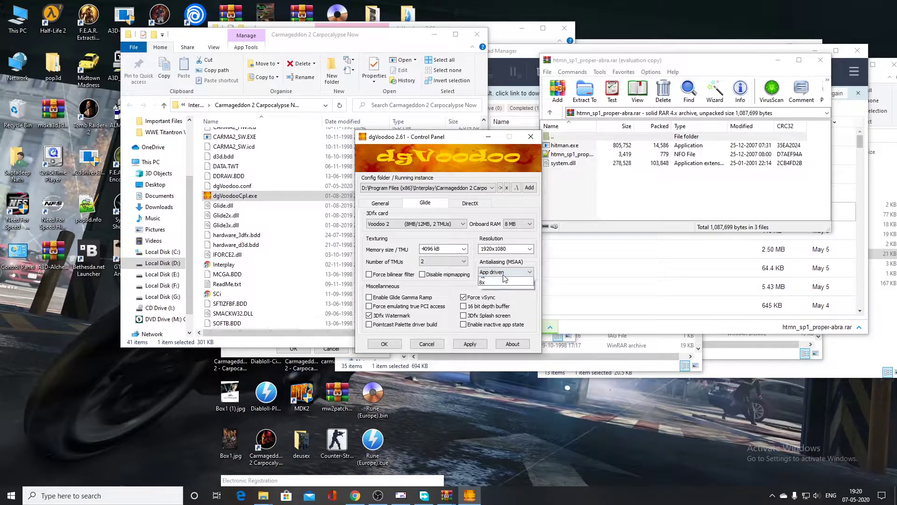
{"action": "left_click", "coordinate": [497, 309]}
{"action": "left_click", "coordinate": [441, 344]}
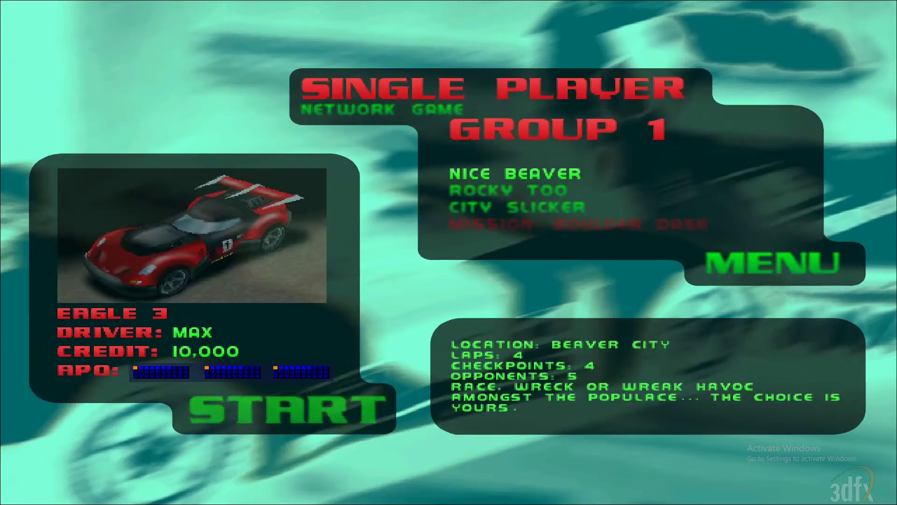
Step: Leave the options menu, start a new race and confirm the skill level to load Beaver City
{"action": "left_click", "coordinate": [747, 265]}
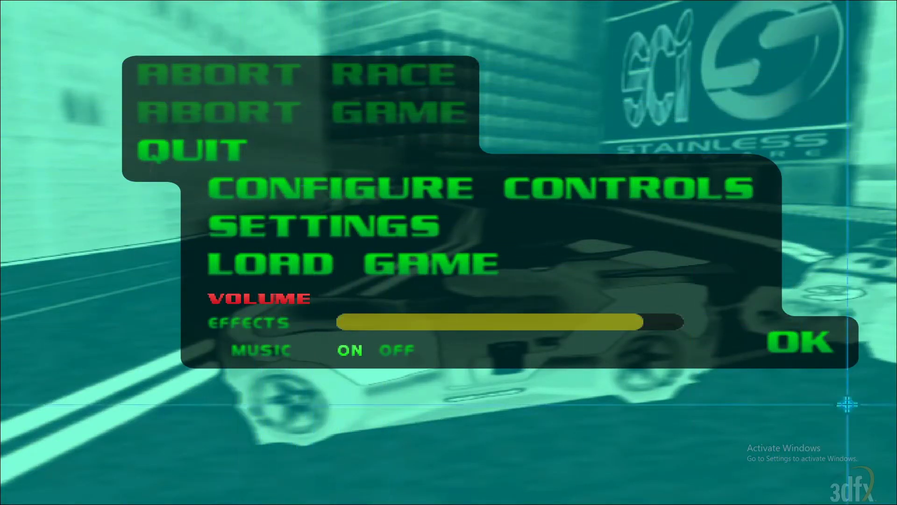
{"action": "left_click", "coordinate": [803, 342]}
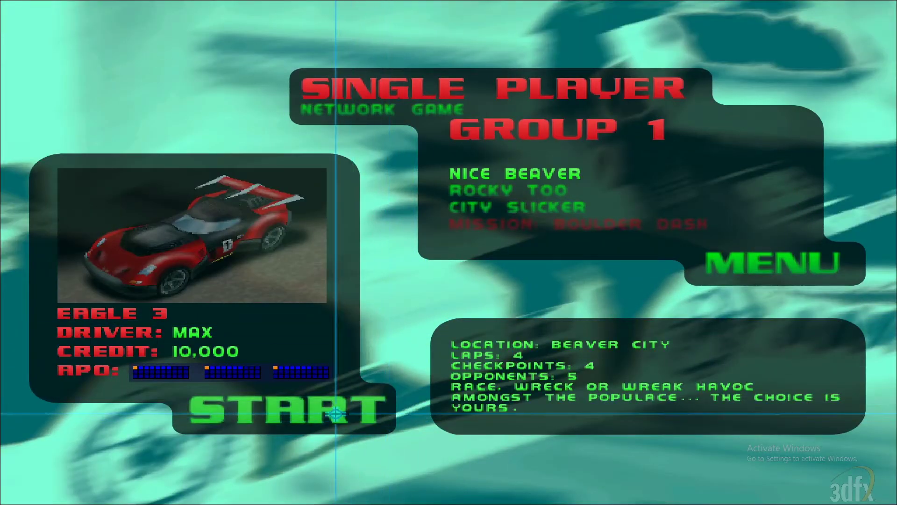
{"action": "left_click", "coordinate": [336, 413]}
{"action": "left_click", "coordinate": [602, 247]}
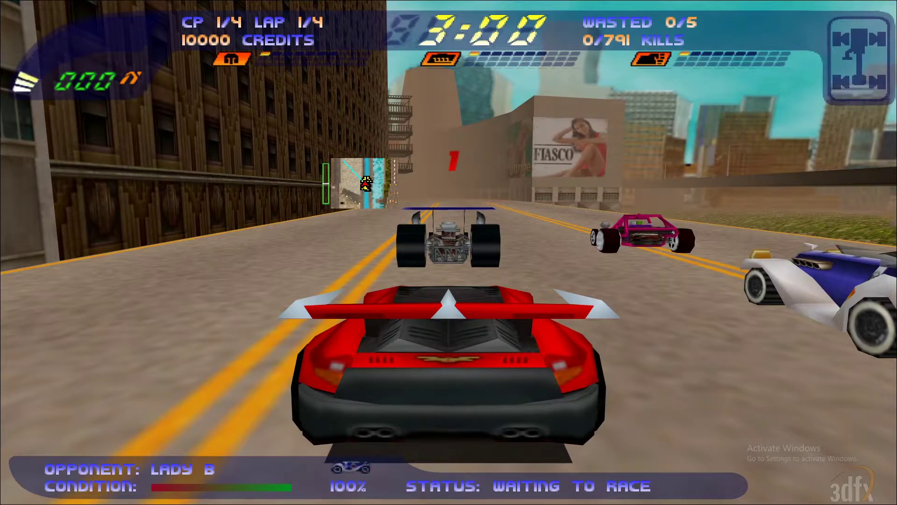
Step: Drive the car in Glide mode off the start line, down the curving street and through the intersection
{"action": "key", "text": "Up"}
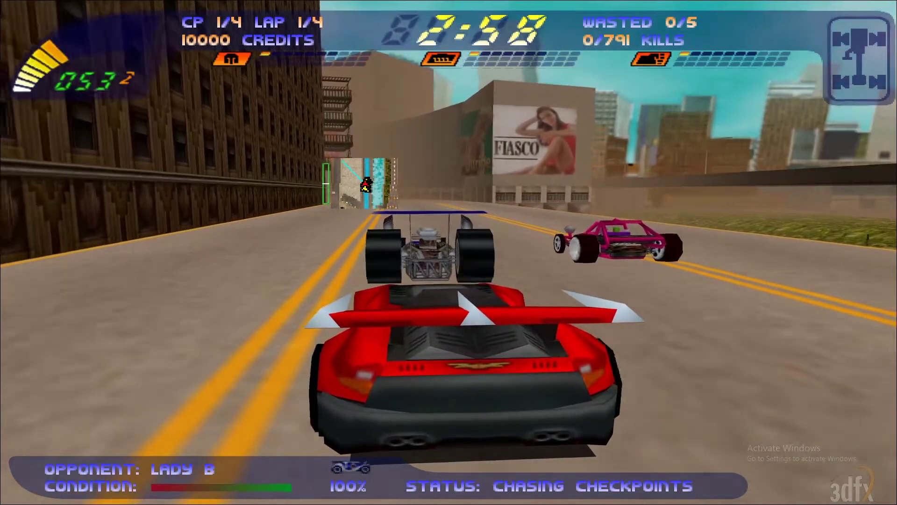
{"action": "key", "text": "Up"}
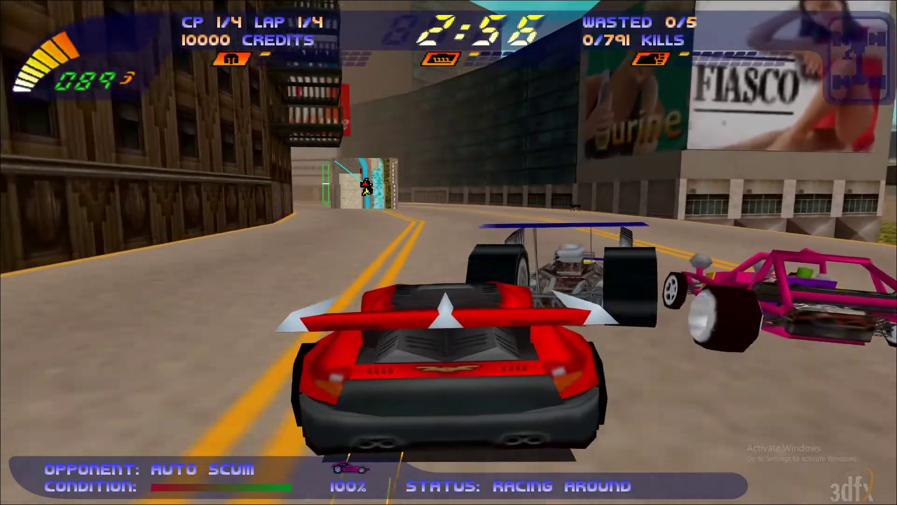
{"action": "key", "text": "Up"}
{"action": "key", "text": "Left"}
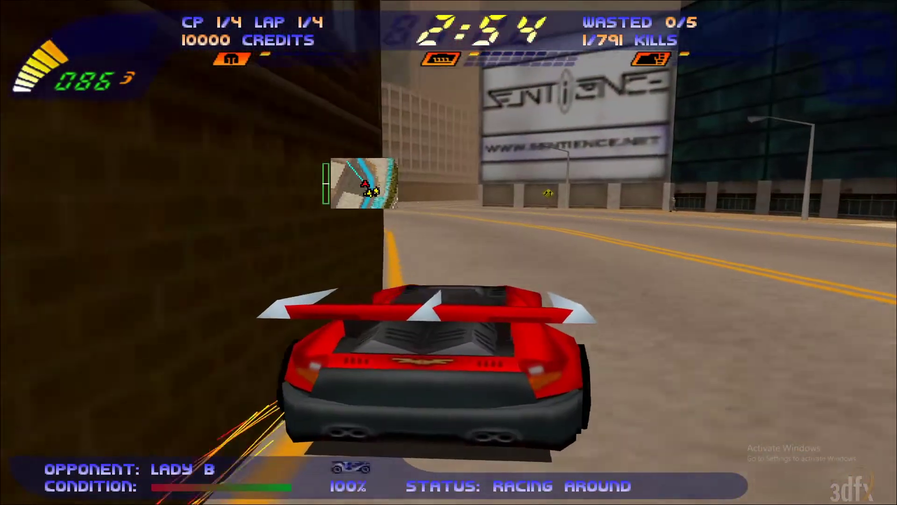
{"action": "key", "text": "Up"}
{"action": "key", "text": "Left"}
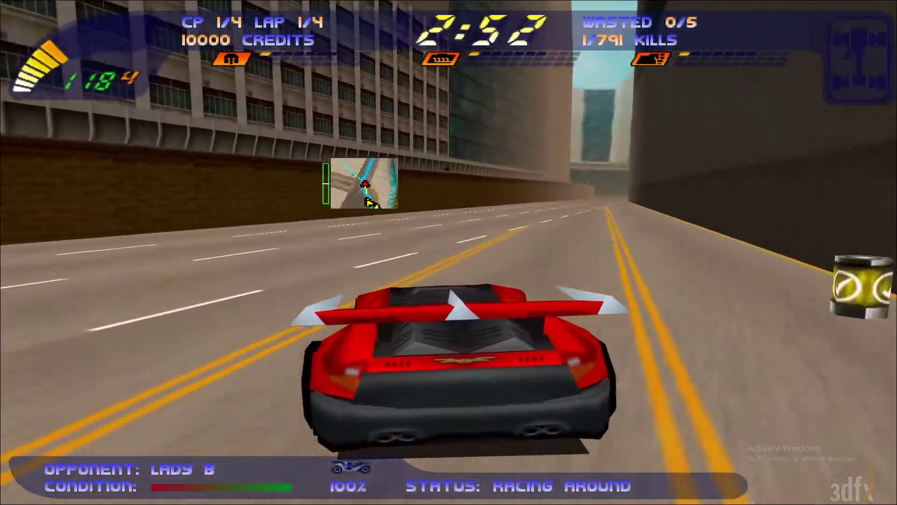
{"action": "key", "text": "Up"}
{"action": "key", "text": "Right"}
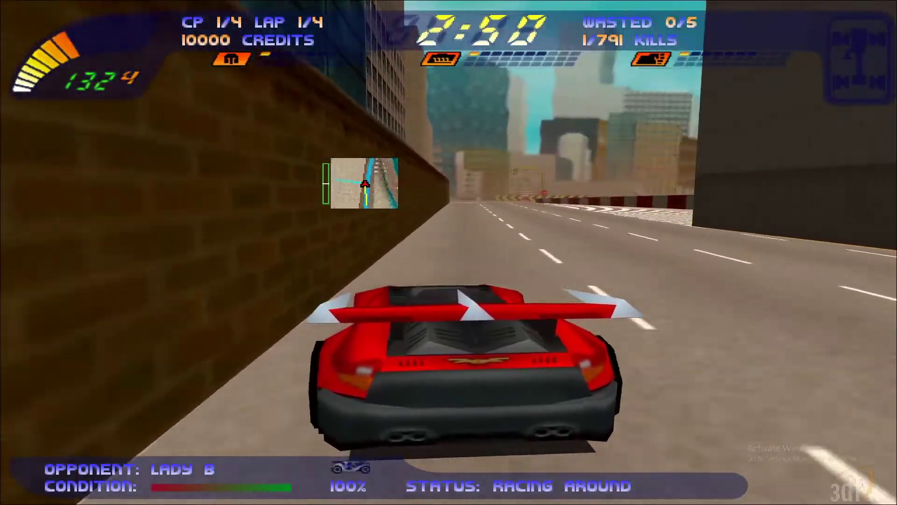
{"action": "key", "text": "Up"}
{"action": "key", "text": "Right"}
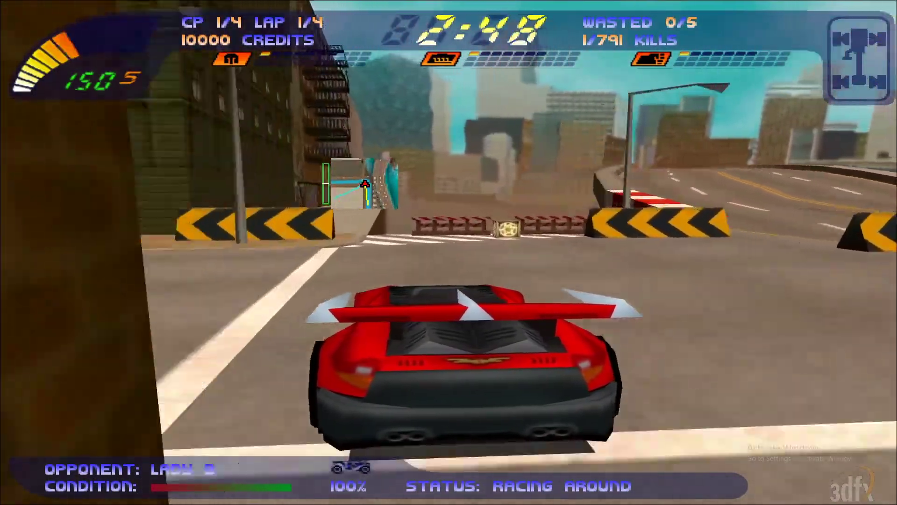
{"action": "key", "text": "Left"}
{"action": "key", "text": "Down"}
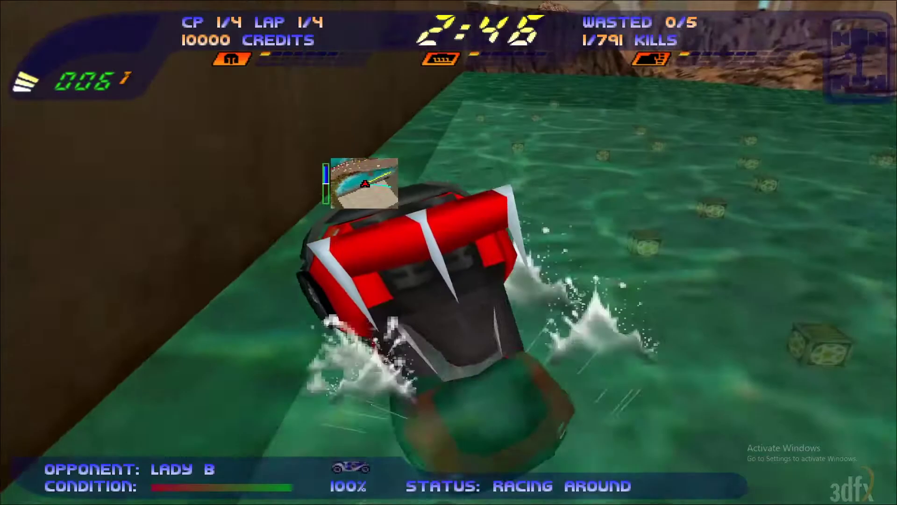
Step: Work the overturned car free through the underwater section, then pause the race at the game menu
{"action": "key", "text": "Up"}
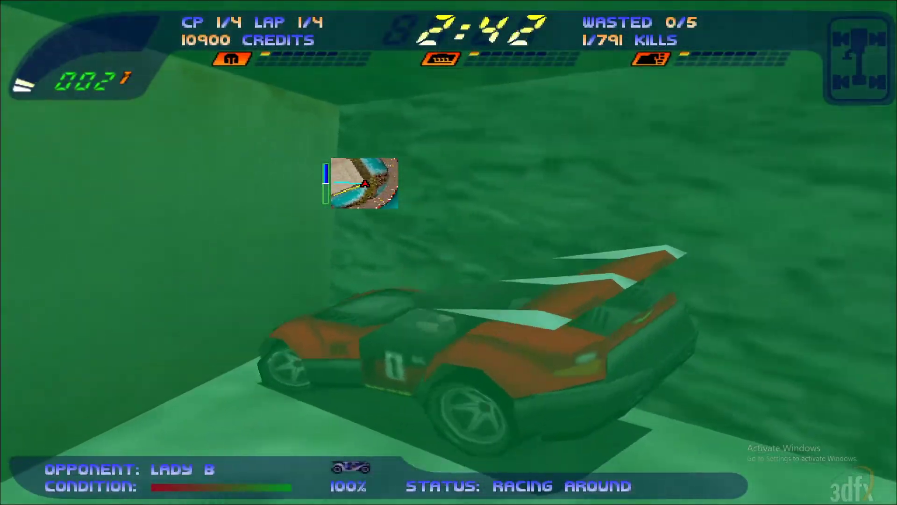
{"action": "key", "text": "Down"}
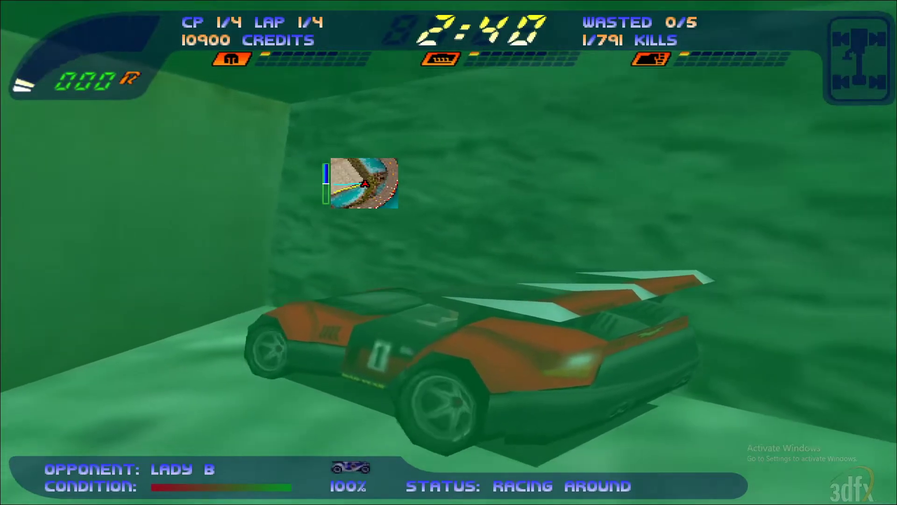
{"action": "key", "text": "Up"}
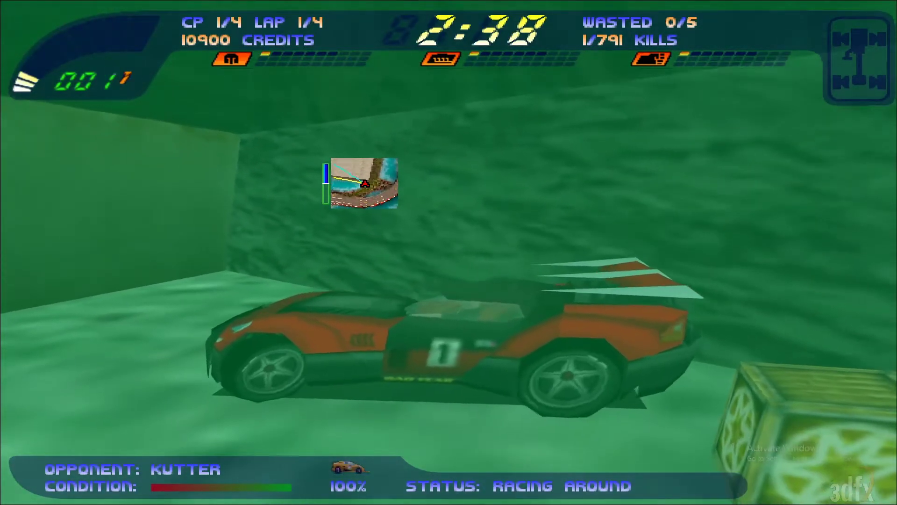
{"action": "key", "text": "Left"}
{"action": "key", "text": "Up"}
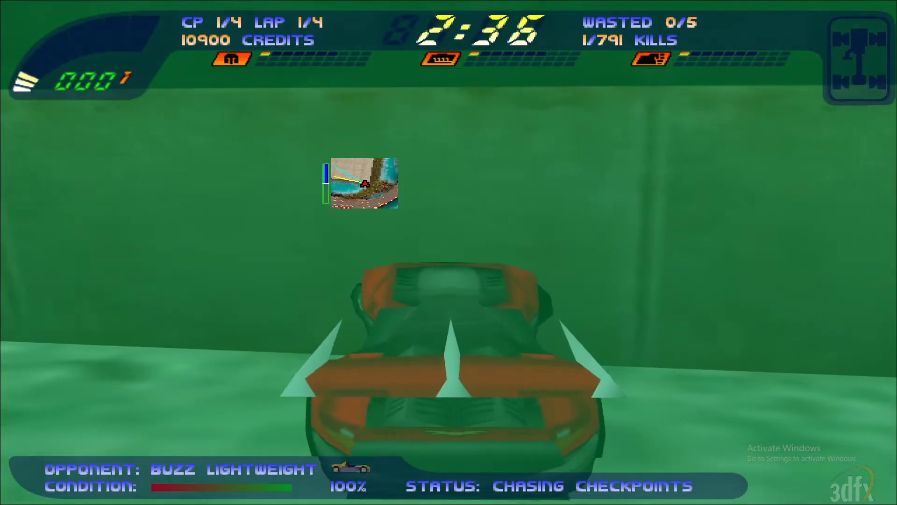
{"action": "key", "text": "Down"}
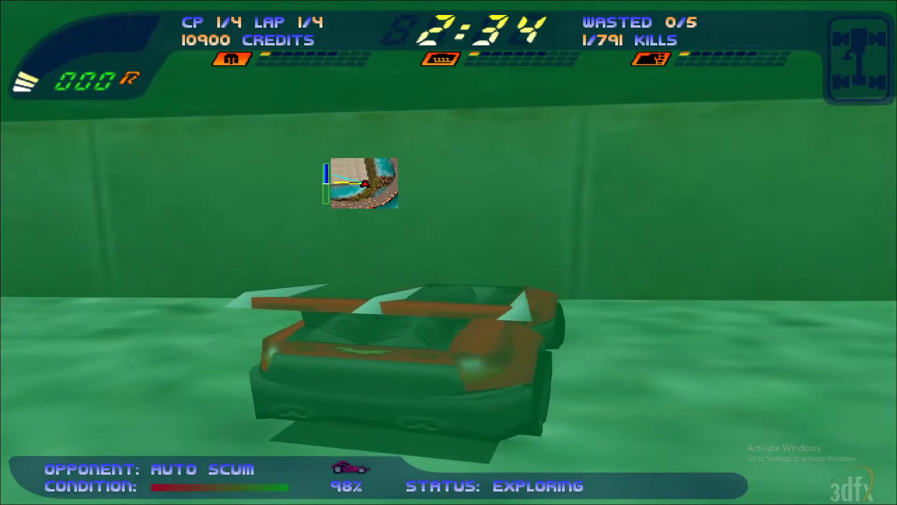
{"action": "key", "text": "Right"}
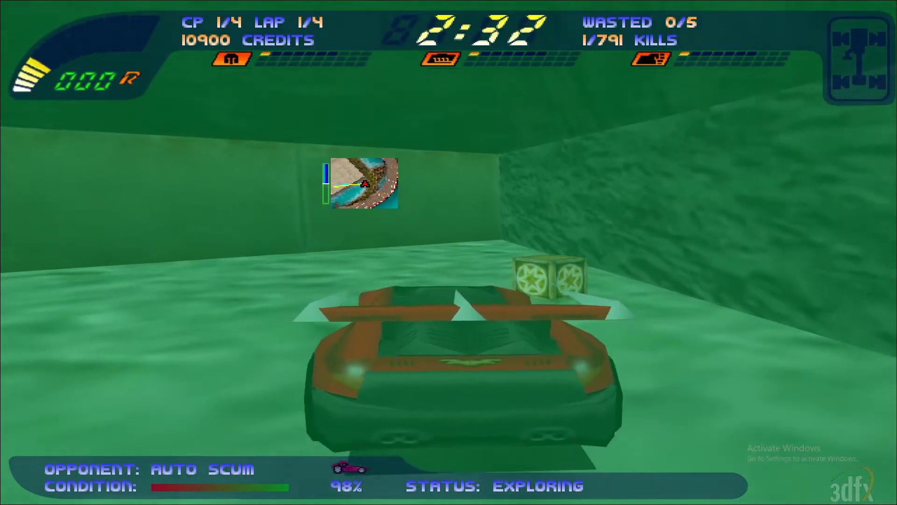
{"action": "key", "text": "Up"}
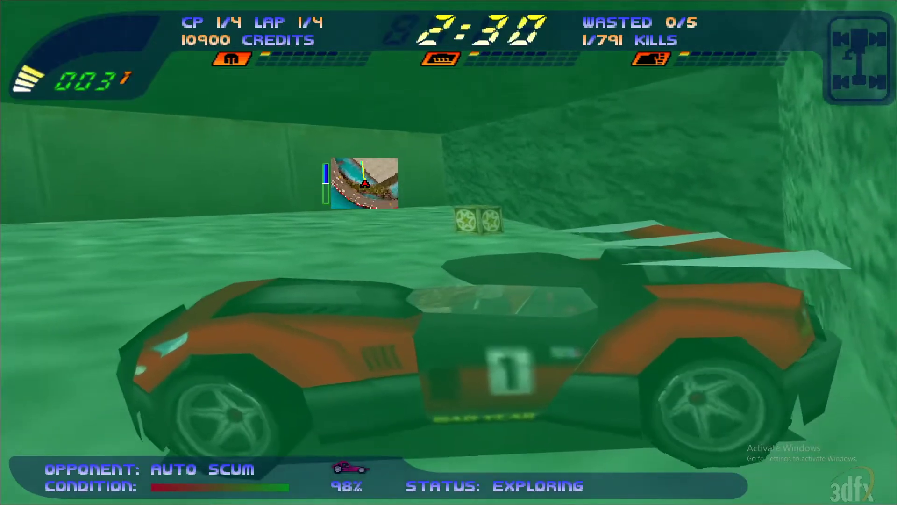
{"action": "key", "text": "Up"}
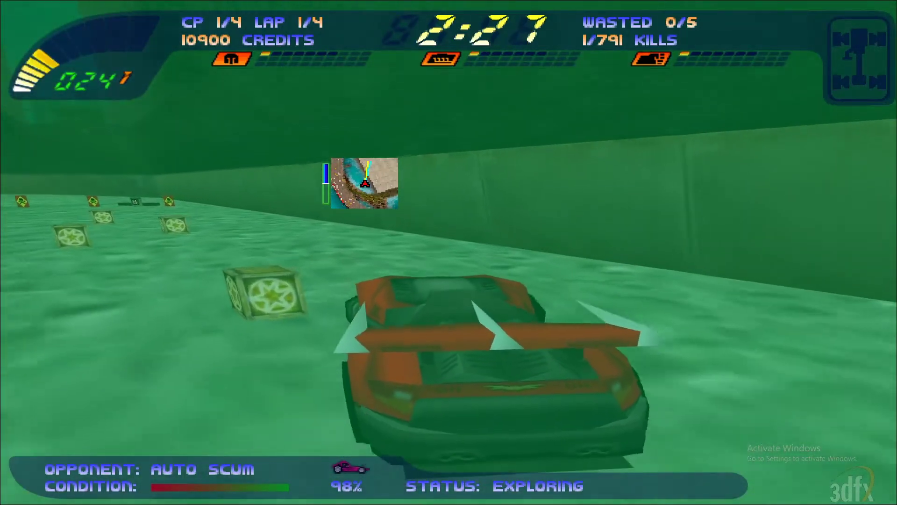
{"action": "key", "text": "Up"}
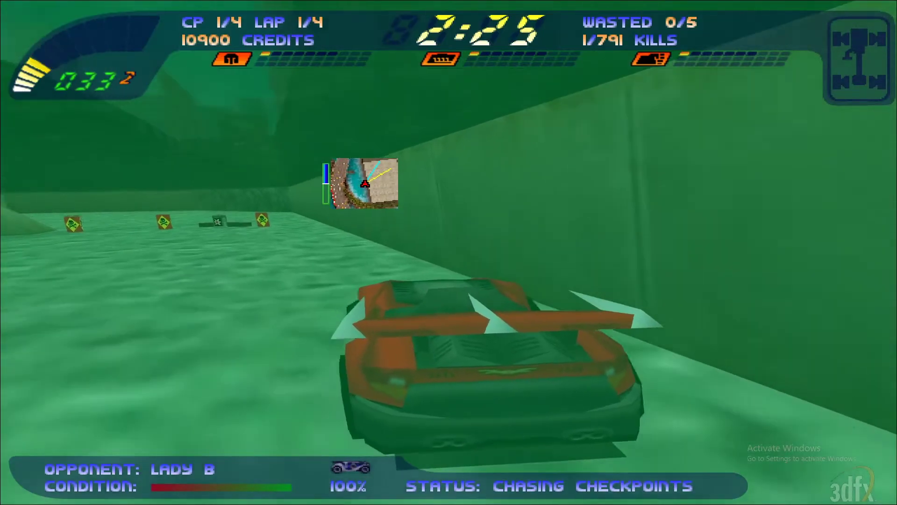
{"action": "key", "text": "Left"}
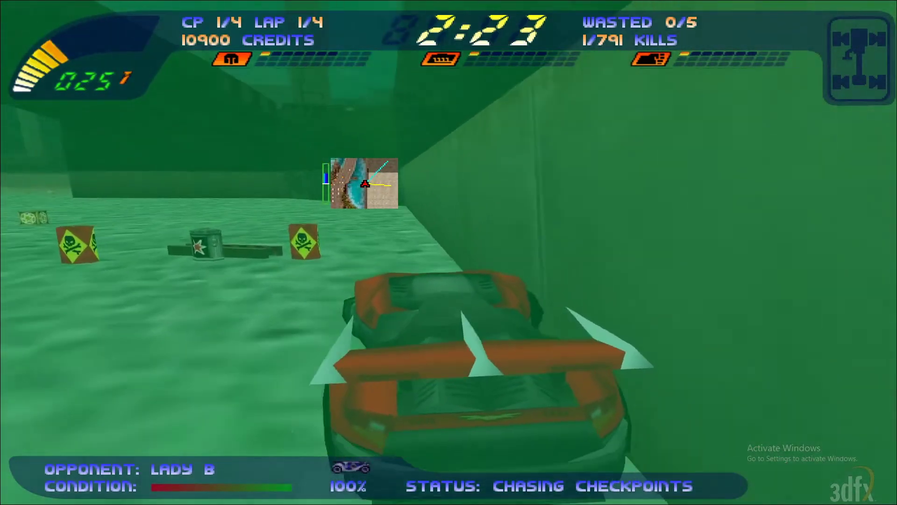
{"action": "key", "text": "Up"}
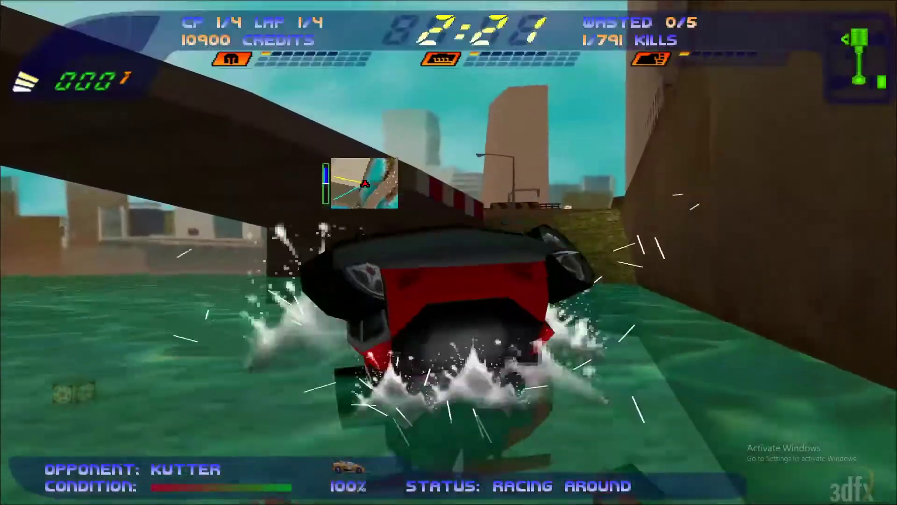
{"action": "key", "text": "Up"}
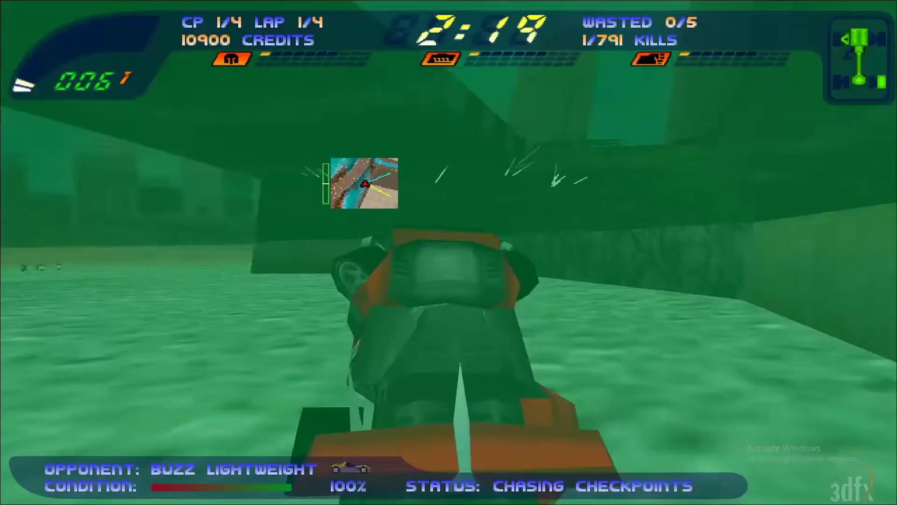
{"action": "key", "text": "Escape"}
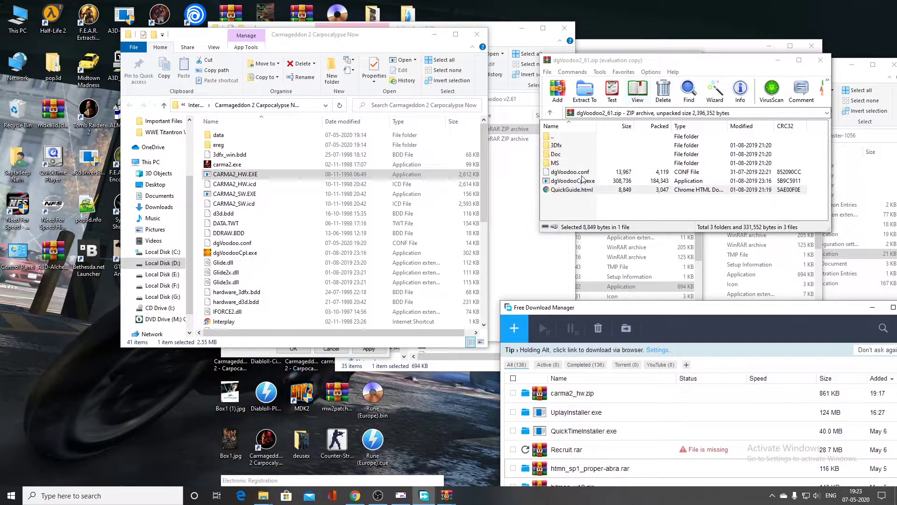
Step: Copy the four DLLs from MS\x86 in dgVoodoo2_61.zip into the game folder and launch carma2.exe, registering later
{"action": "left_click", "coordinate": [555, 158]}
{"action": "double_click", "coordinate": [557, 163]}
{"action": "double_click", "coordinate": [561, 156]}
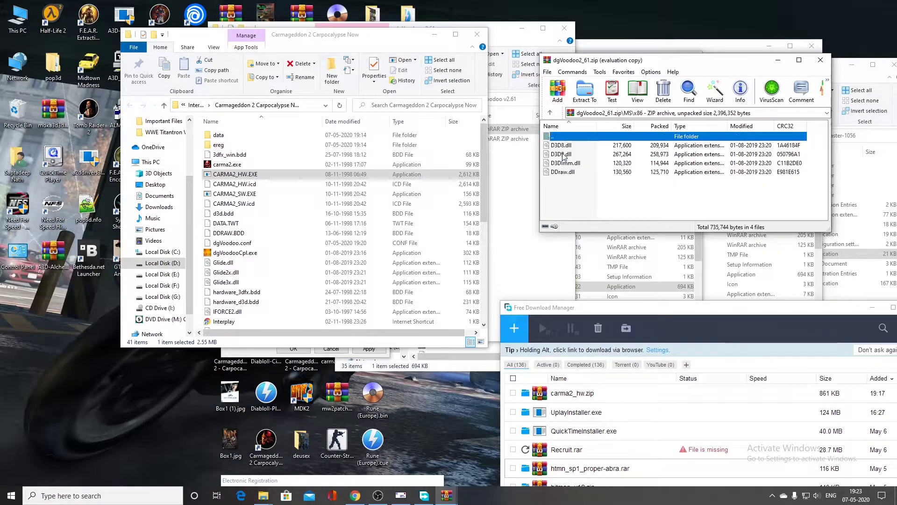
{"action": "left_click_drag", "start_coordinate": [626, 193], "coordinate": [584, 147]}
{"action": "left_click_drag", "start_coordinate": [581, 153], "coordinate": [310, 253]}
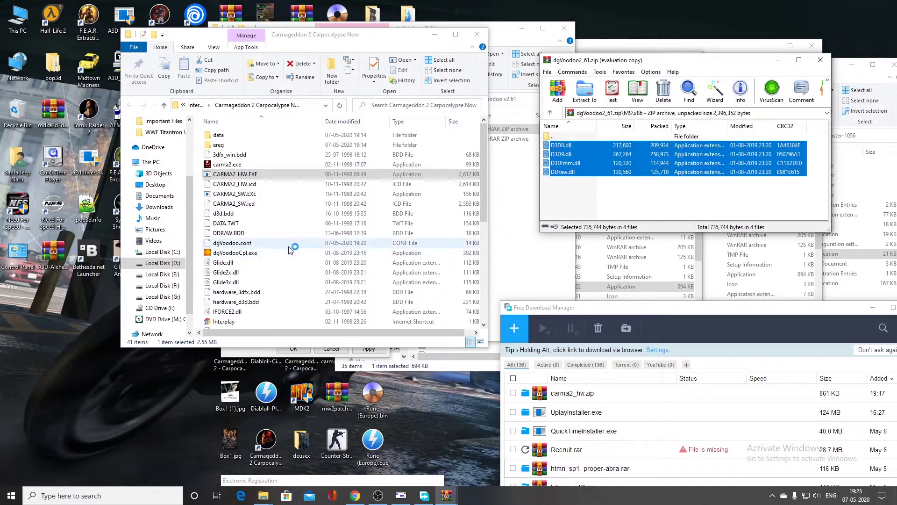
{"action": "left_click", "coordinate": [531, 136]}
{"action": "left_click_drag", "start_coordinate": [572, 155], "coordinate": [292, 227]}
{"action": "double_click", "coordinate": [224, 166]}
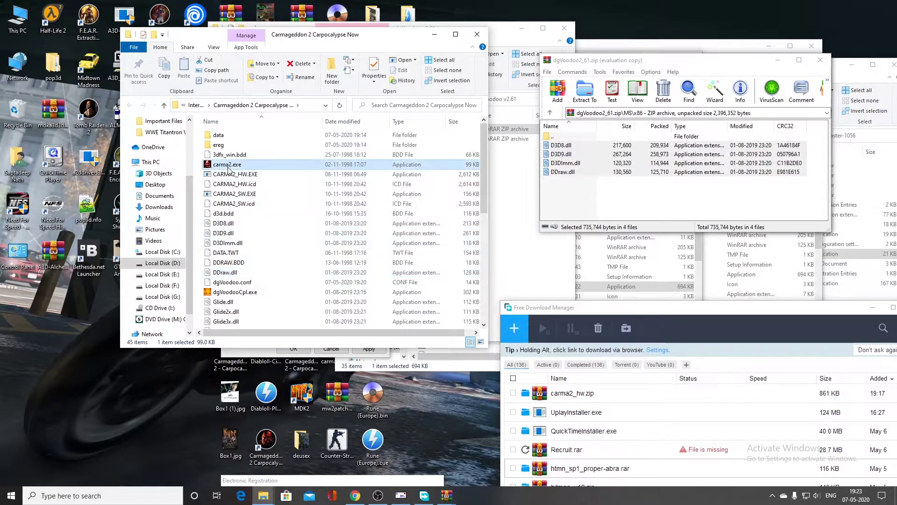
{"action": "left_click", "coordinate": [481, 293]}
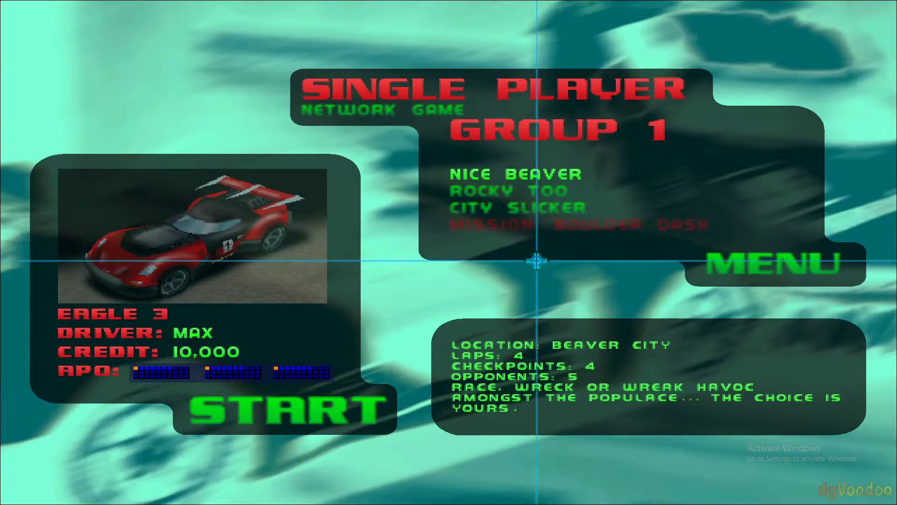
Step: Start the Direct 3D race, drive off the line, grab the credits bonus and spin the car around
{"action": "left_click", "coordinate": [238, 400]}
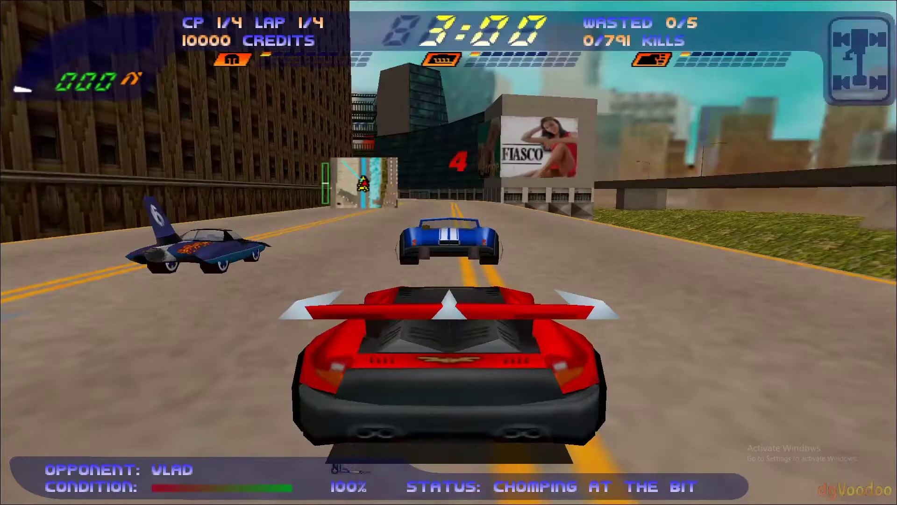
{"action": "key", "text": "Left"}
{"action": "key", "text": "Right"}
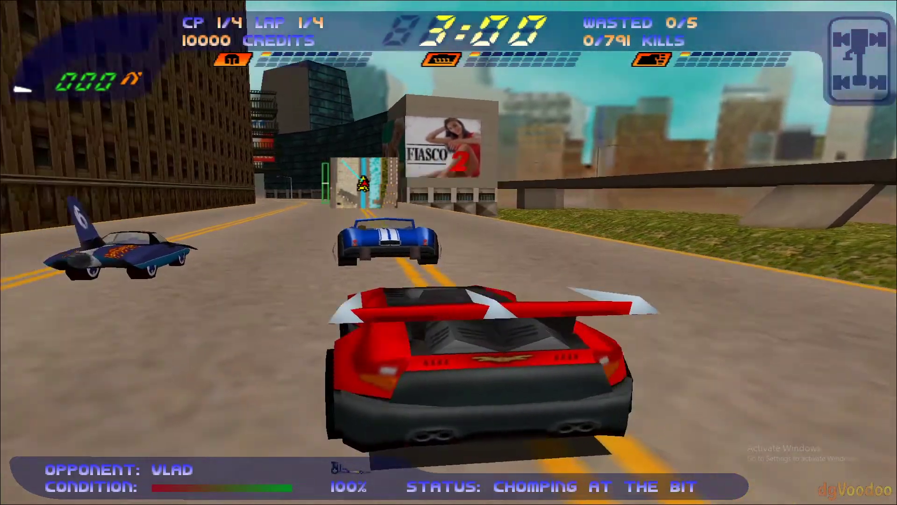
{"action": "key", "text": "Up"}
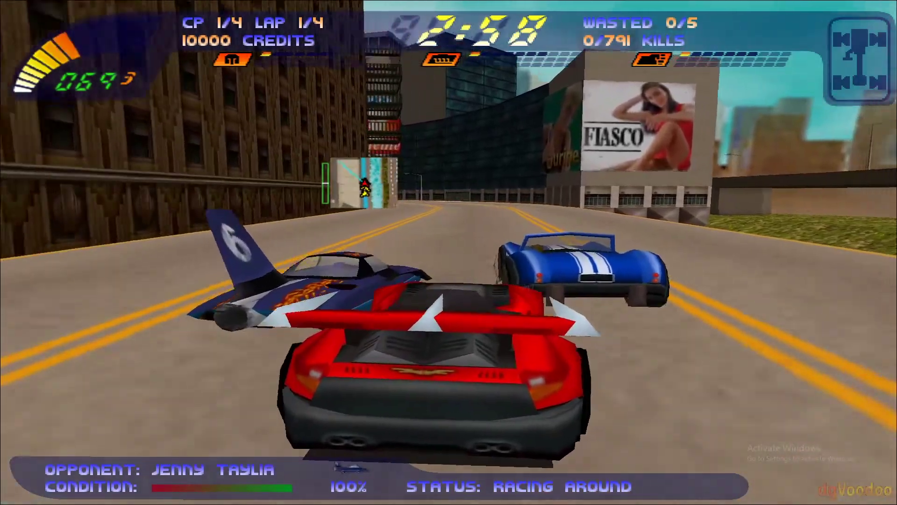
{"action": "key", "text": "Left"}
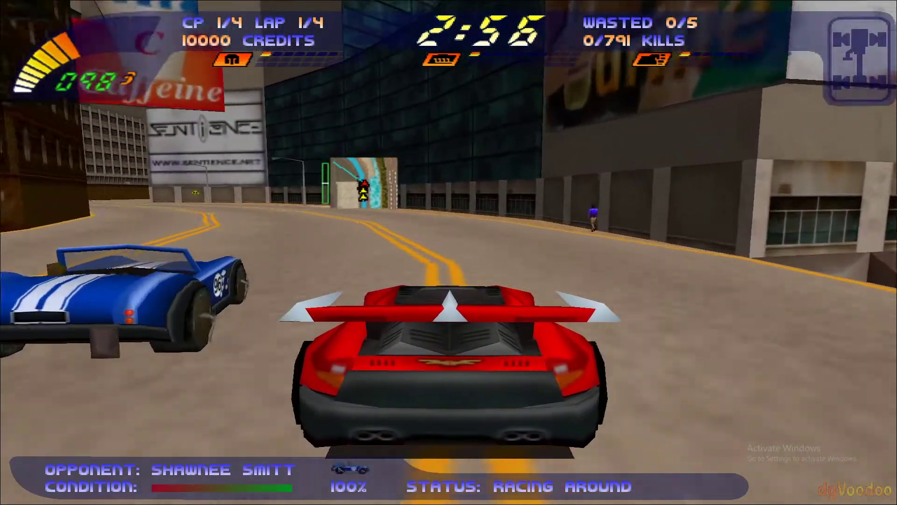
{"action": "key", "text": "Left"}
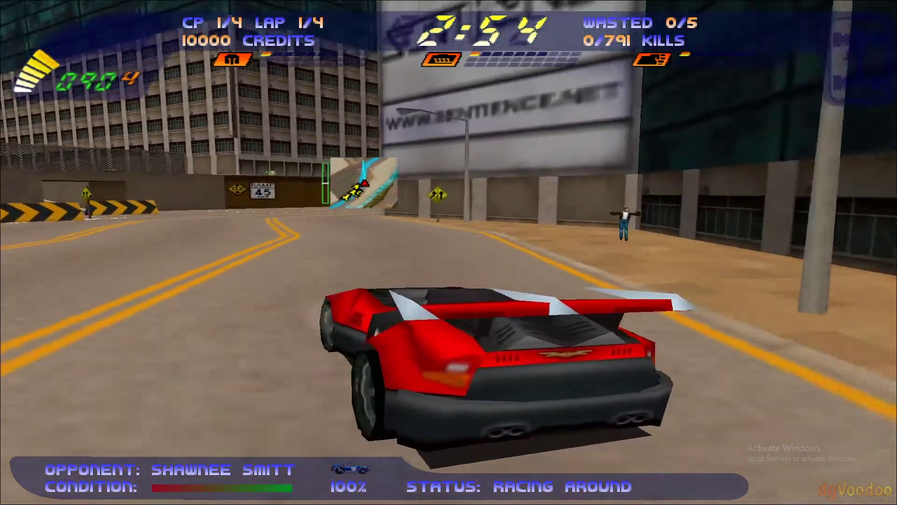
{"action": "key", "text": "Left"}
{"action": "key", "text": "Right"}
{"action": "key", "text": "space"}
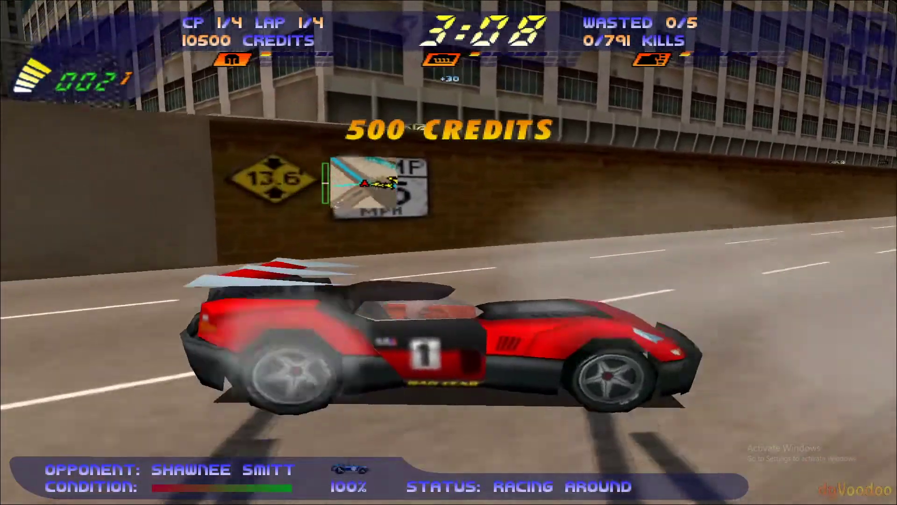
{"action": "key", "text": "Right"}
{"action": "key", "text": "Up"}
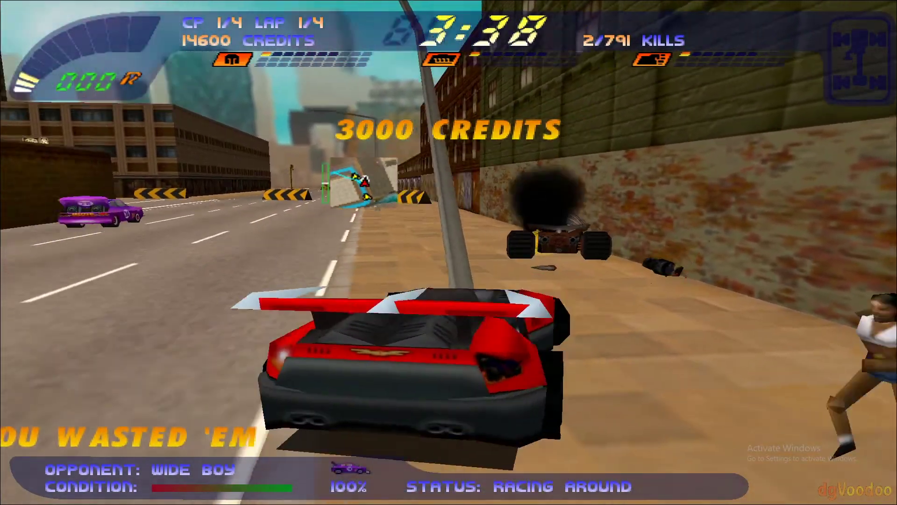
Step: Steer away from the sidewalk toward the dragster and on past the wall corner
{"action": "key", "text": "Up"}
{"action": "key", "text": "Left"}
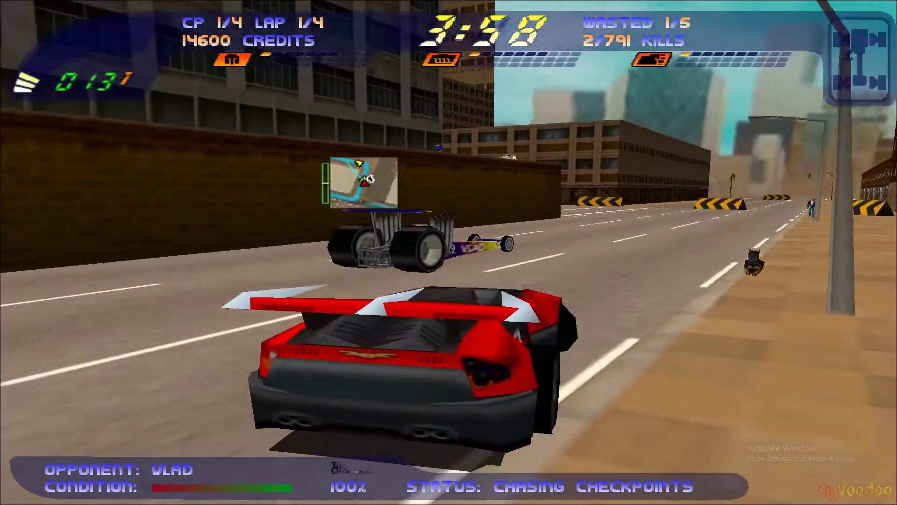
{"action": "key", "text": "Right"}
{"action": "key", "text": "Up"}
{"action": "key", "text": "Right"}
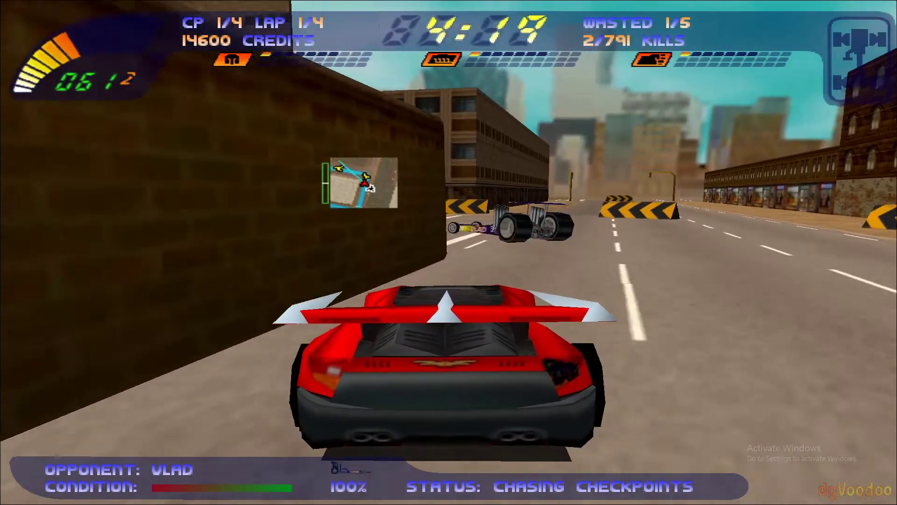
{"action": "key", "text": "Left"}
{"action": "key", "text": "Left"}
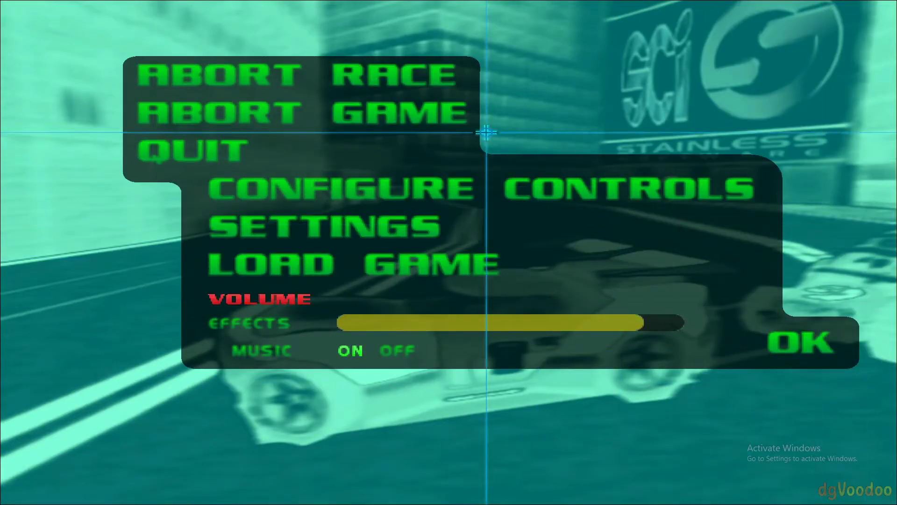
Step: Quit the game, dismiss the registration, launcher and error prompts, then select CARMA2_SW.EXE in the install folder
{"action": "left_click", "coordinate": [154, 161]}
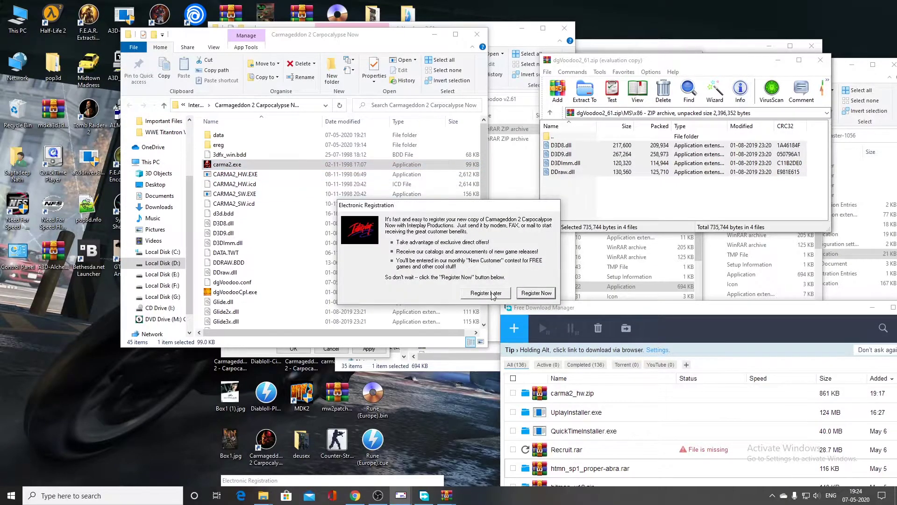
{"action": "left_click", "coordinate": [492, 292]}
{"action": "left_click", "coordinate": [501, 269]}
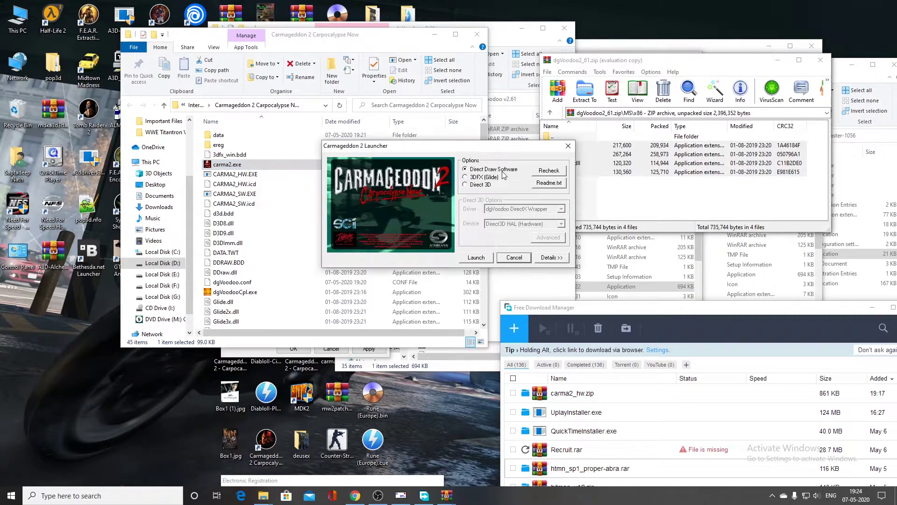
{"action": "left_click", "coordinate": [513, 258]}
{"action": "left_click", "coordinate": [491, 281]}
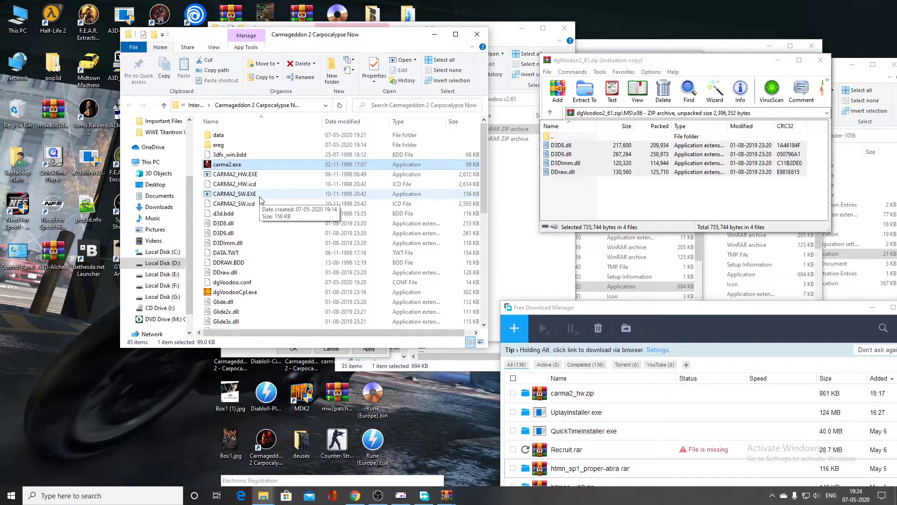
{"action": "left_click", "coordinate": [260, 197]}
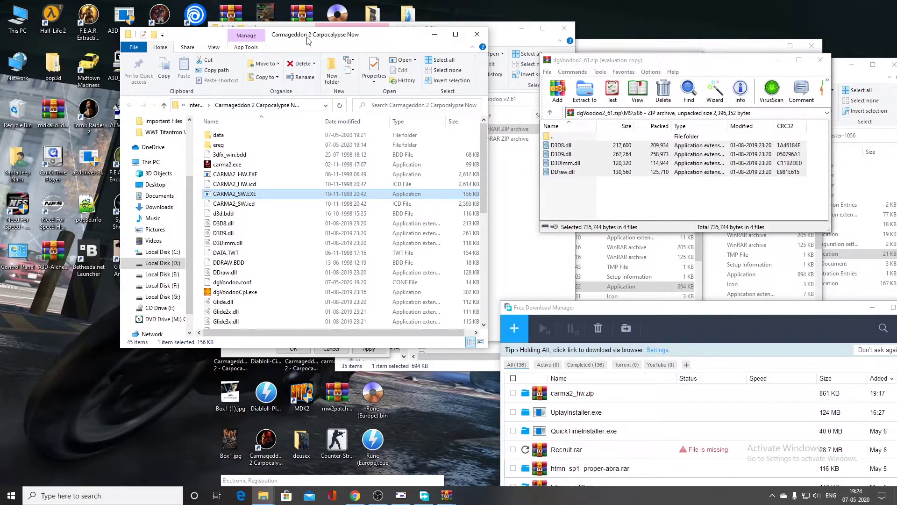
{"action": "left_click_drag", "start_coordinate": [307, 40], "coordinate": [365, 45]}
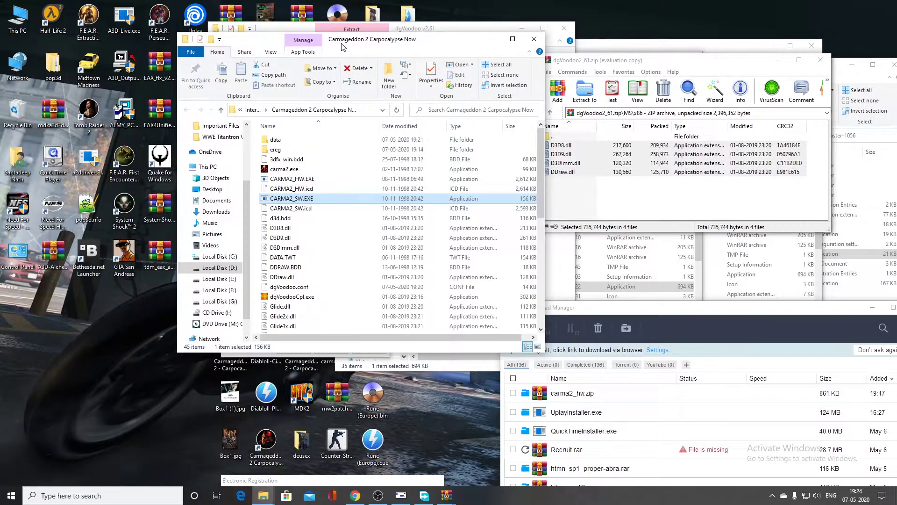
Step: Move the Explorer and shortcut properties windows right and refresh the desktop twice
{"action": "left_click_drag", "start_coordinate": [342, 44], "coordinate": [502, 42]}
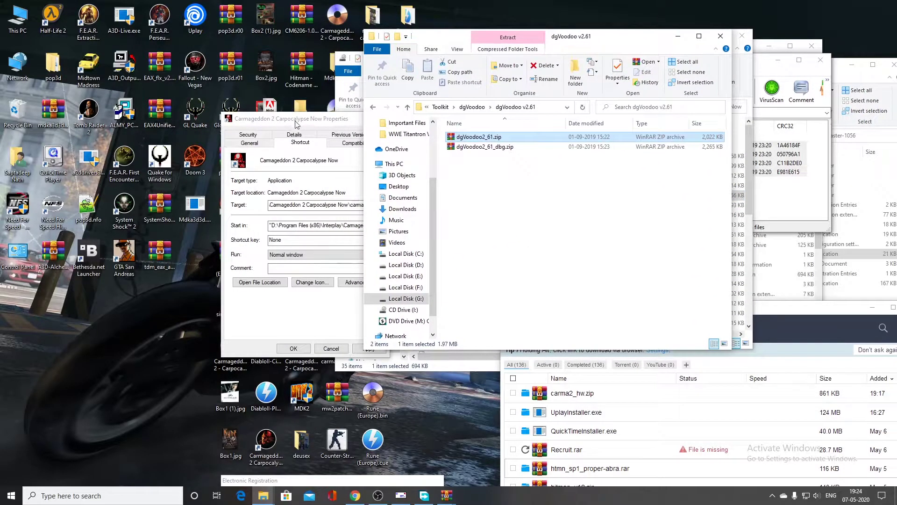
{"action": "left_click_drag", "start_coordinate": [295, 124], "coordinate": [467, 122]}
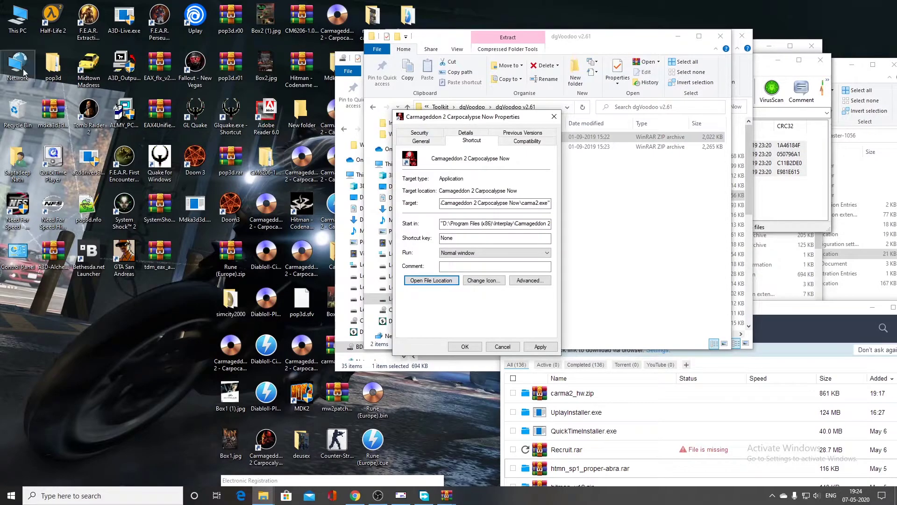
{"action": "key", "text": "super"}
{"action": "left_click", "coordinate": [211, 94]}
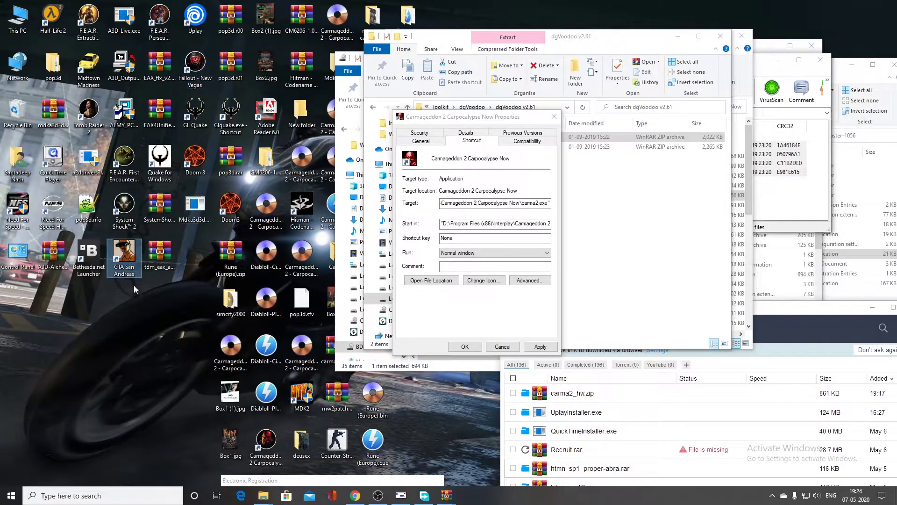
{"action": "right_click", "coordinate": [123, 341]}
{"action": "left_click", "coordinate": [148, 367]}
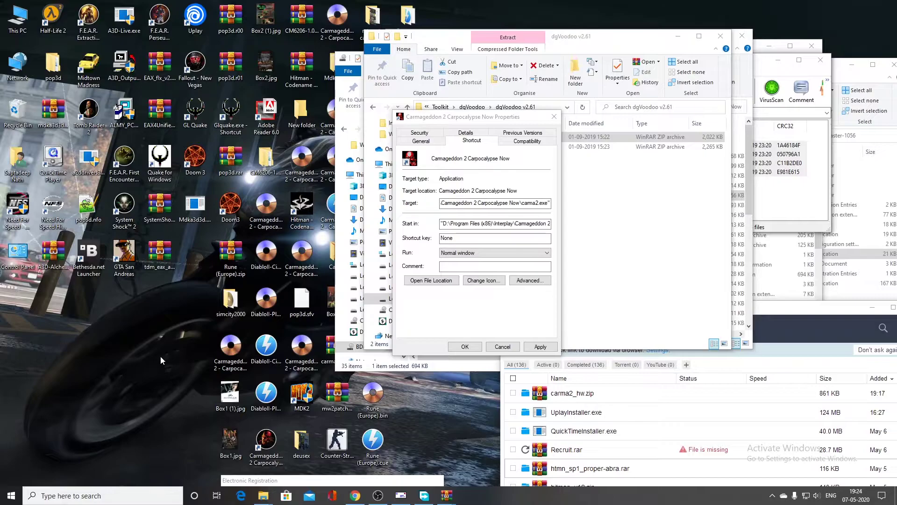
{"action": "right_click", "coordinate": [161, 357]}
{"action": "left_click", "coordinate": [184, 383]}
Step: Shift the dgVoodoo, install and disc drive windows aside and open the Carma folder from the desktop
{"action": "left_click", "coordinate": [631, 38]}
{"action": "left_click_drag", "start_coordinate": [547, 39], "coordinate": [697, 45]}
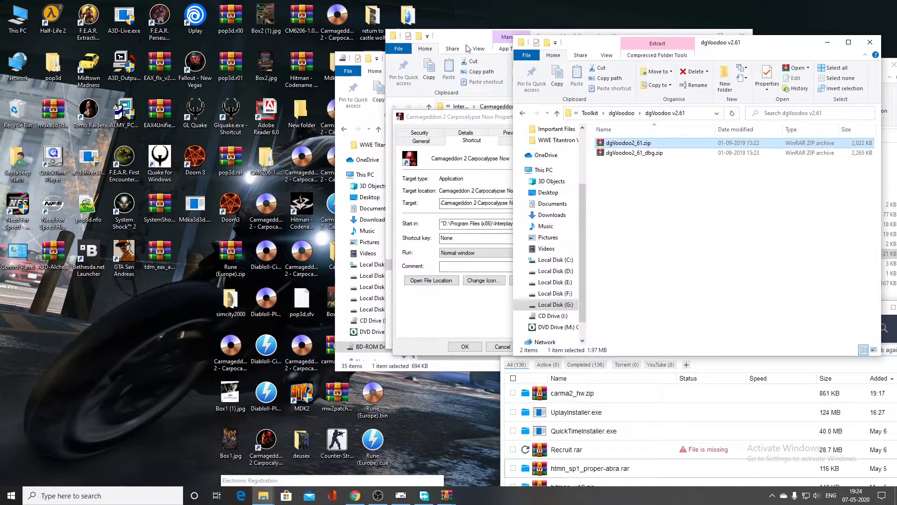
{"action": "left_click_drag", "start_coordinate": [466, 44], "coordinate": [606, 57]}
{"action": "left_click_drag", "start_coordinate": [392, 69], "coordinate": [580, 80]}
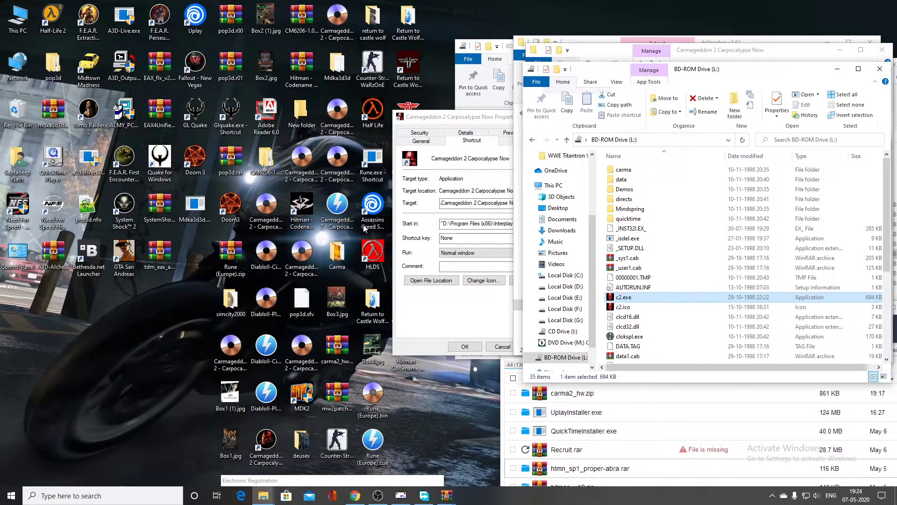
{"action": "left_click_drag", "start_coordinate": [426, 117], "coordinate": [493, 122]}
{"action": "double_click", "coordinate": [337, 252]}
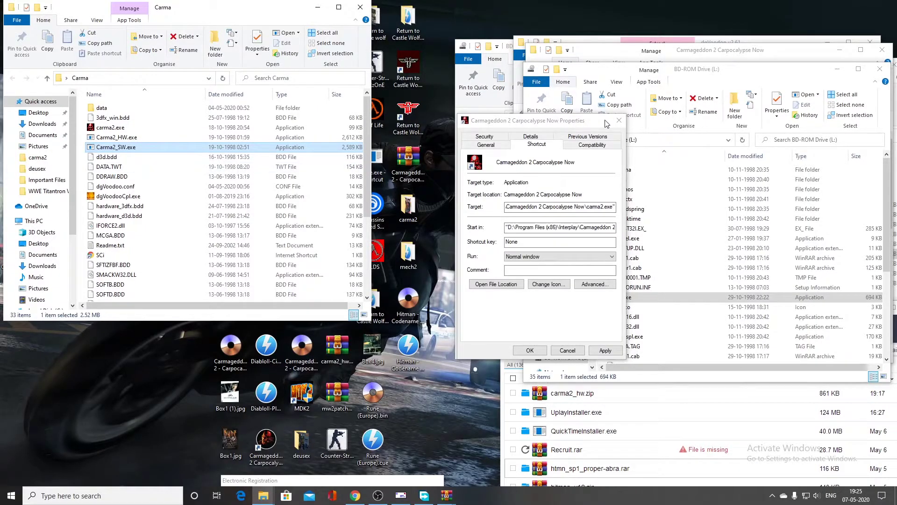
Step: Paste Carma2_SW.exe into the maximized install folder, replacing the existing CARMA2_SW.EXE
{"action": "left_click", "coordinate": [677, 307]}
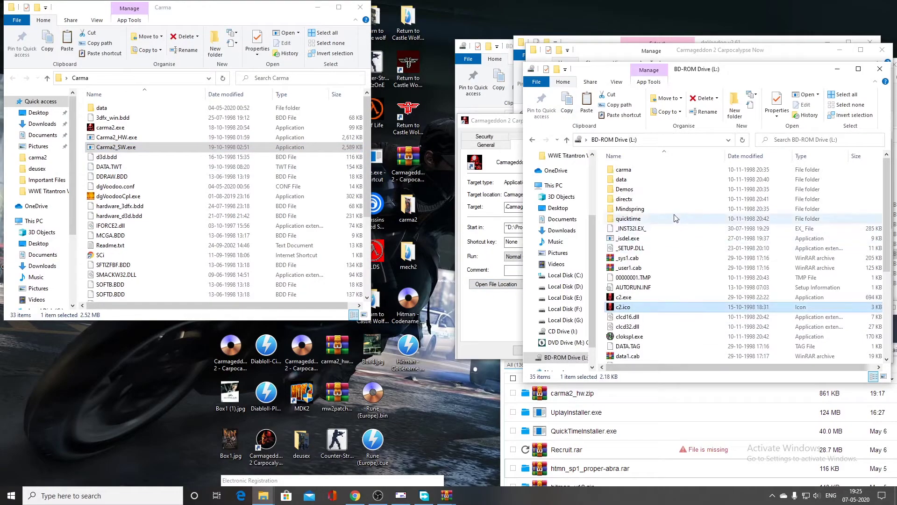
{"action": "left_click_drag", "start_coordinate": [712, 66], "coordinate": [383, 70]}
{"action": "left_click_drag", "start_coordinate": [749, 52], "coordinate": [542, 37]}
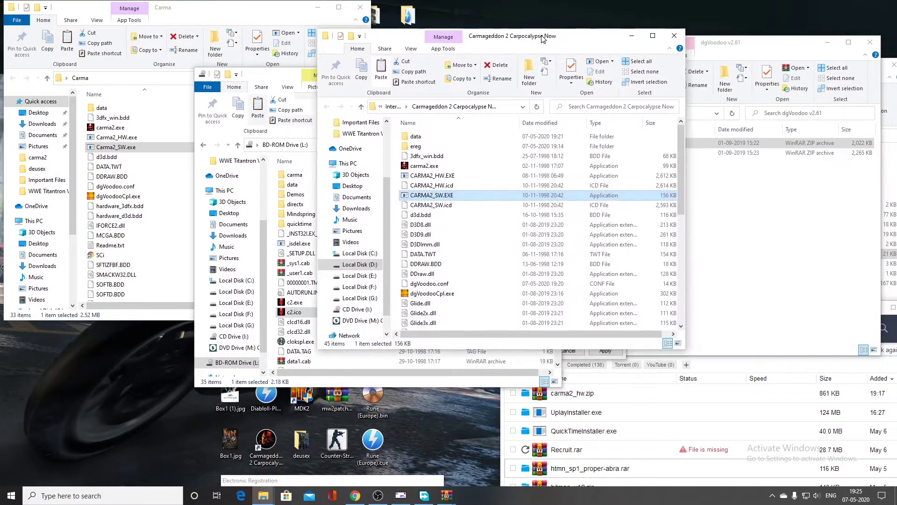
{"action": "double_click", "coordinate": [542, 38]}
{"action": "key", "text": "ctrl+v"}
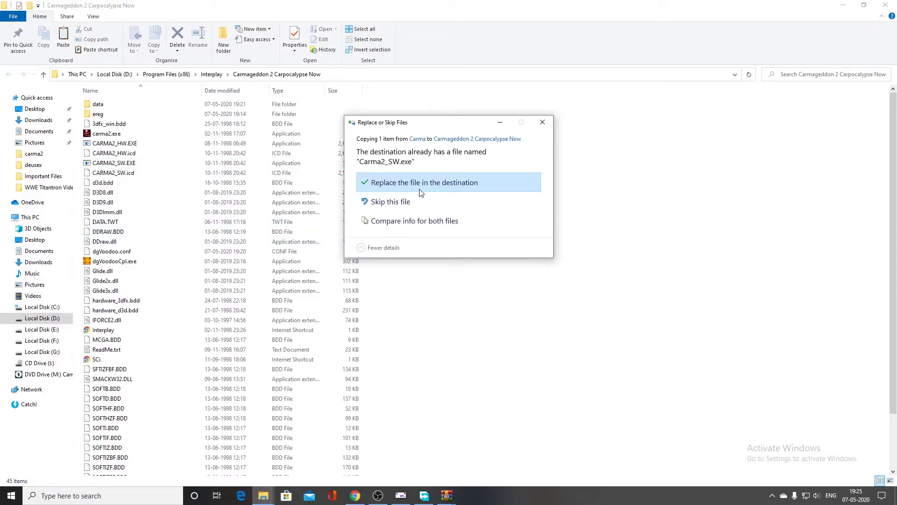
{"action": "left_click", "coordinate": [420, 187]}
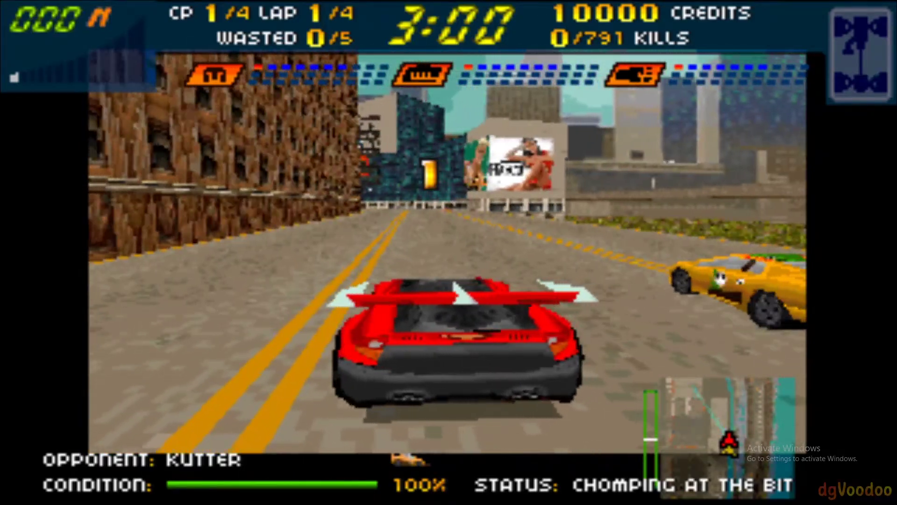
Step: Drive the red car off the start, around the bend and through the barriers to grab Underwater Ability
{"action": "key", "text": "Up"}
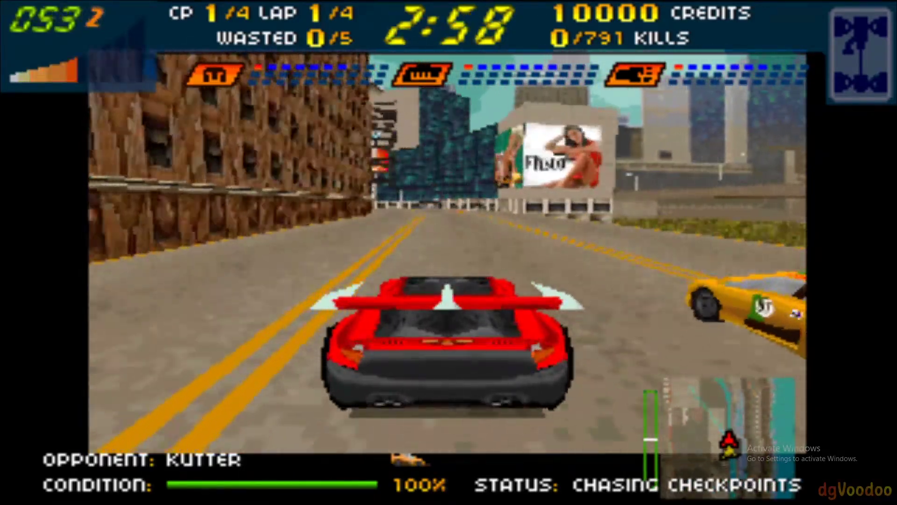
{"action": "key", "text": "Up"}
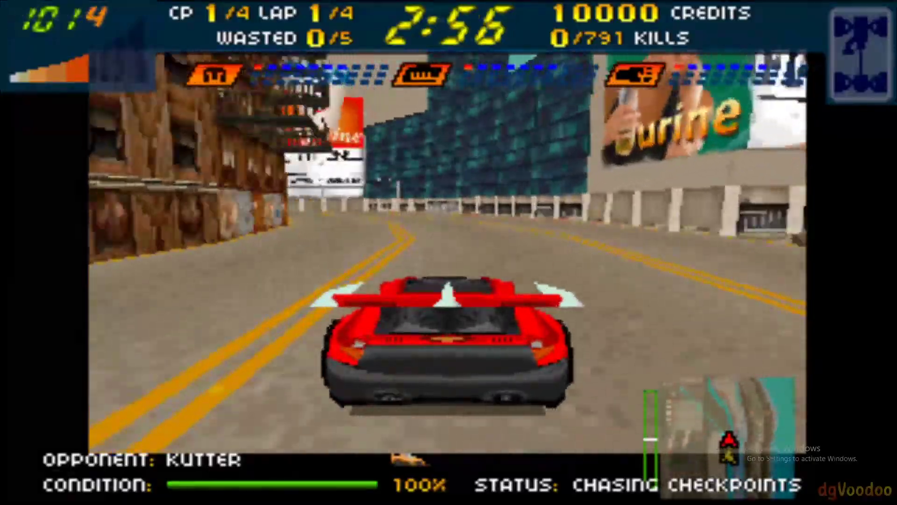
{"action": "key", "text": "Up"}
{"action": "key", "text": "Left"}
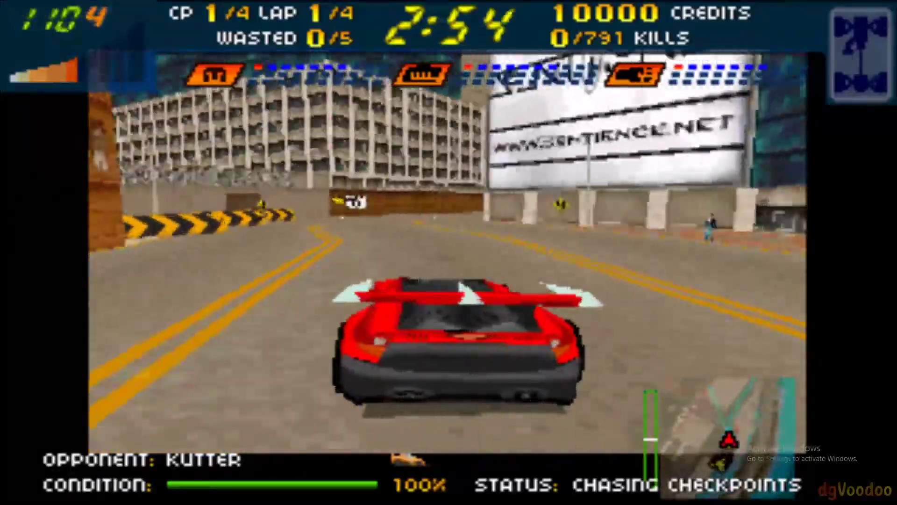
{"action": "key", "text": "Right"}
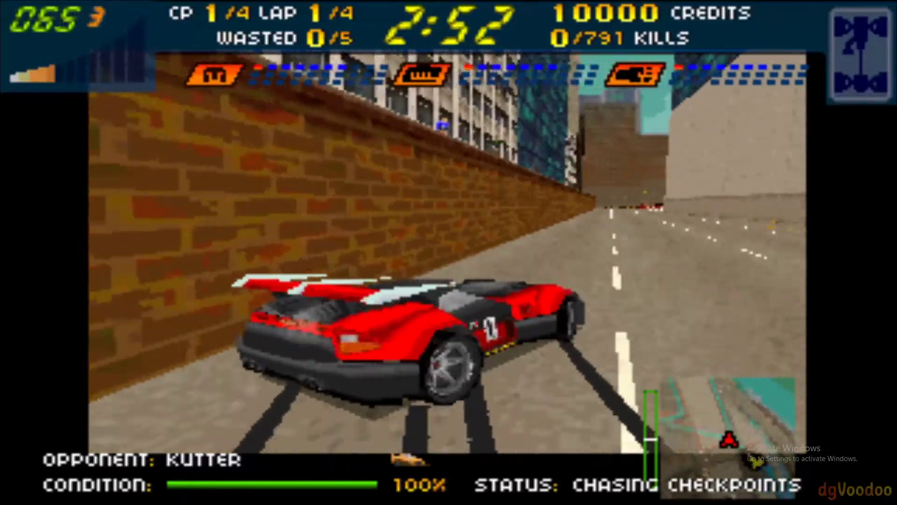
{"action": "key", "text": "Up"}
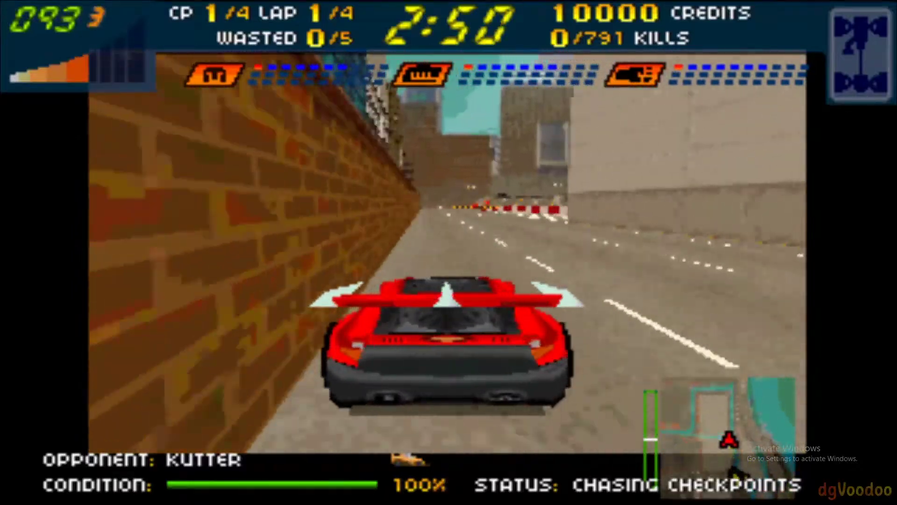
{"action": "key", "text": "Up"}
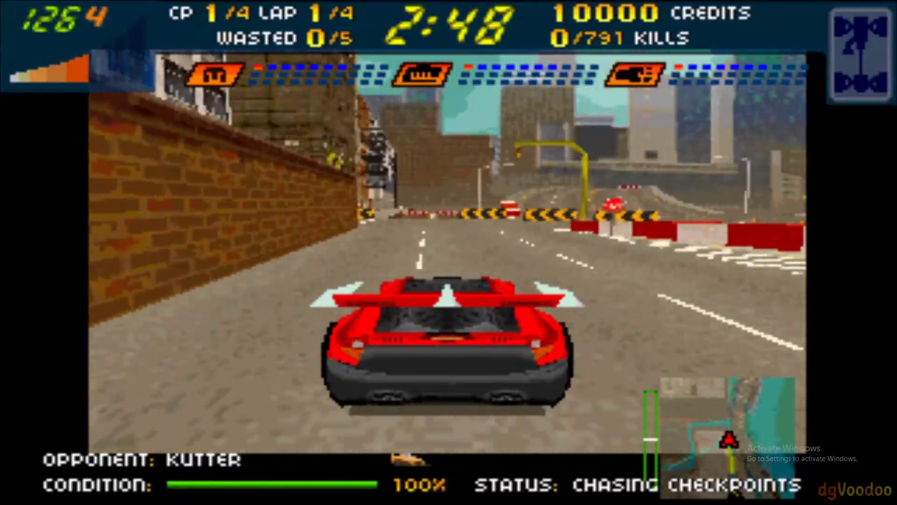
{"action": "key", "text": "Up"}
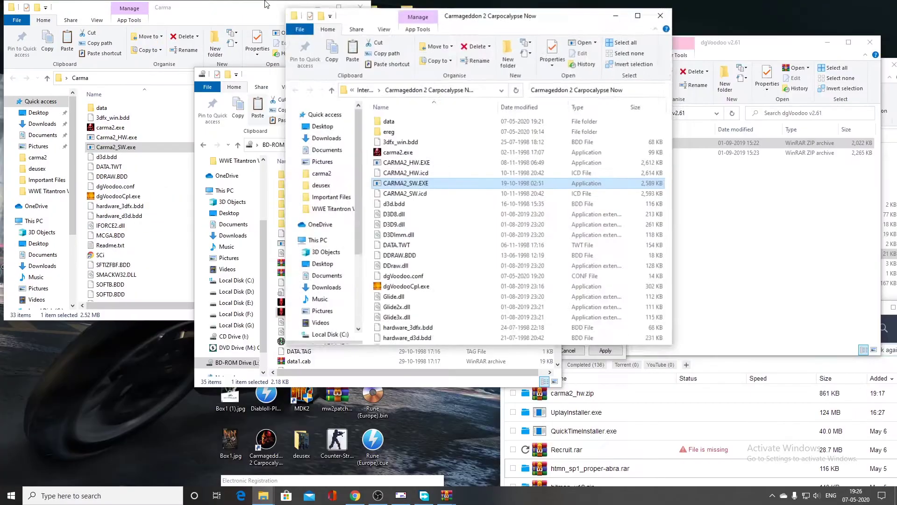
Step: Restore and re-maximize the install folder window, selecting CARMA2_SW.EXE to confirm its 2,589 KB size
{"action": "double_click", "coordinate": [478, 36]}
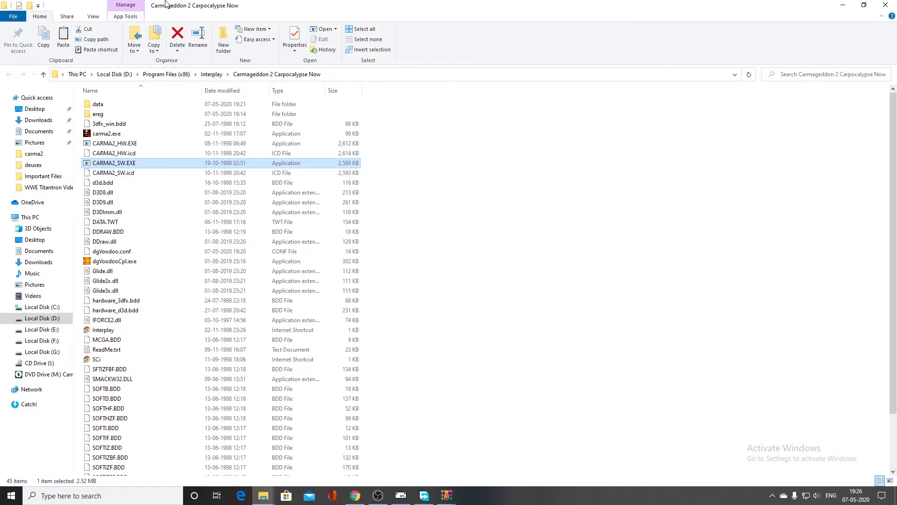
{"action": "double_click", "coordinate": [278, 4]}
{"action": "left_click", "coordinate": [432, 175]}
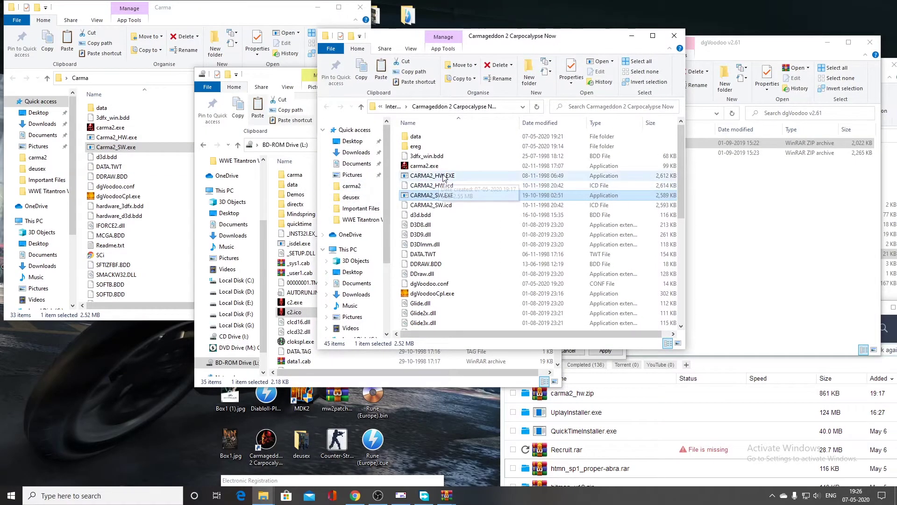
{"action": "left_click", "coordinate": [451, 196]}
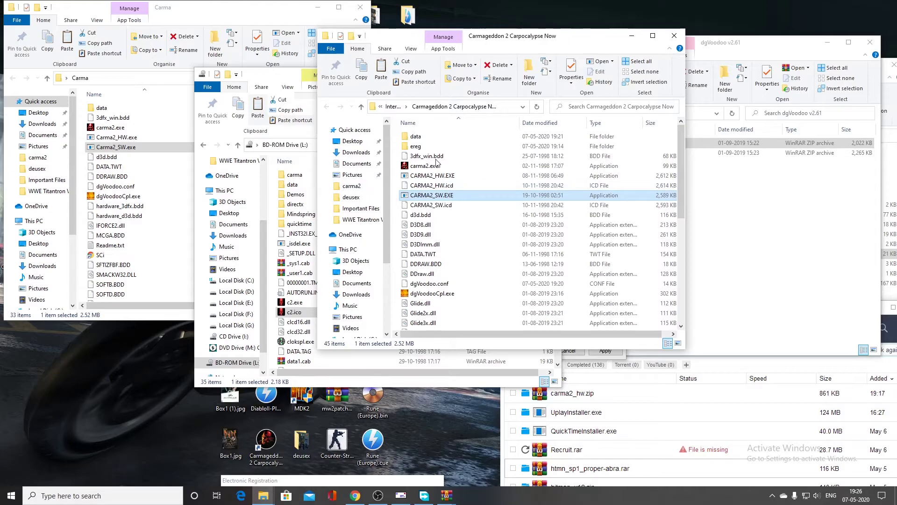
{"action": "double_click", "coordinate": [513, 37]}
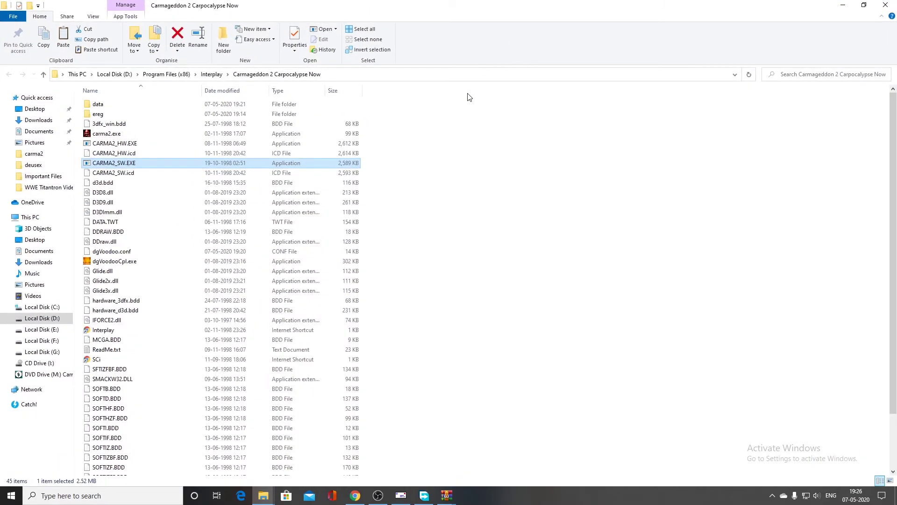